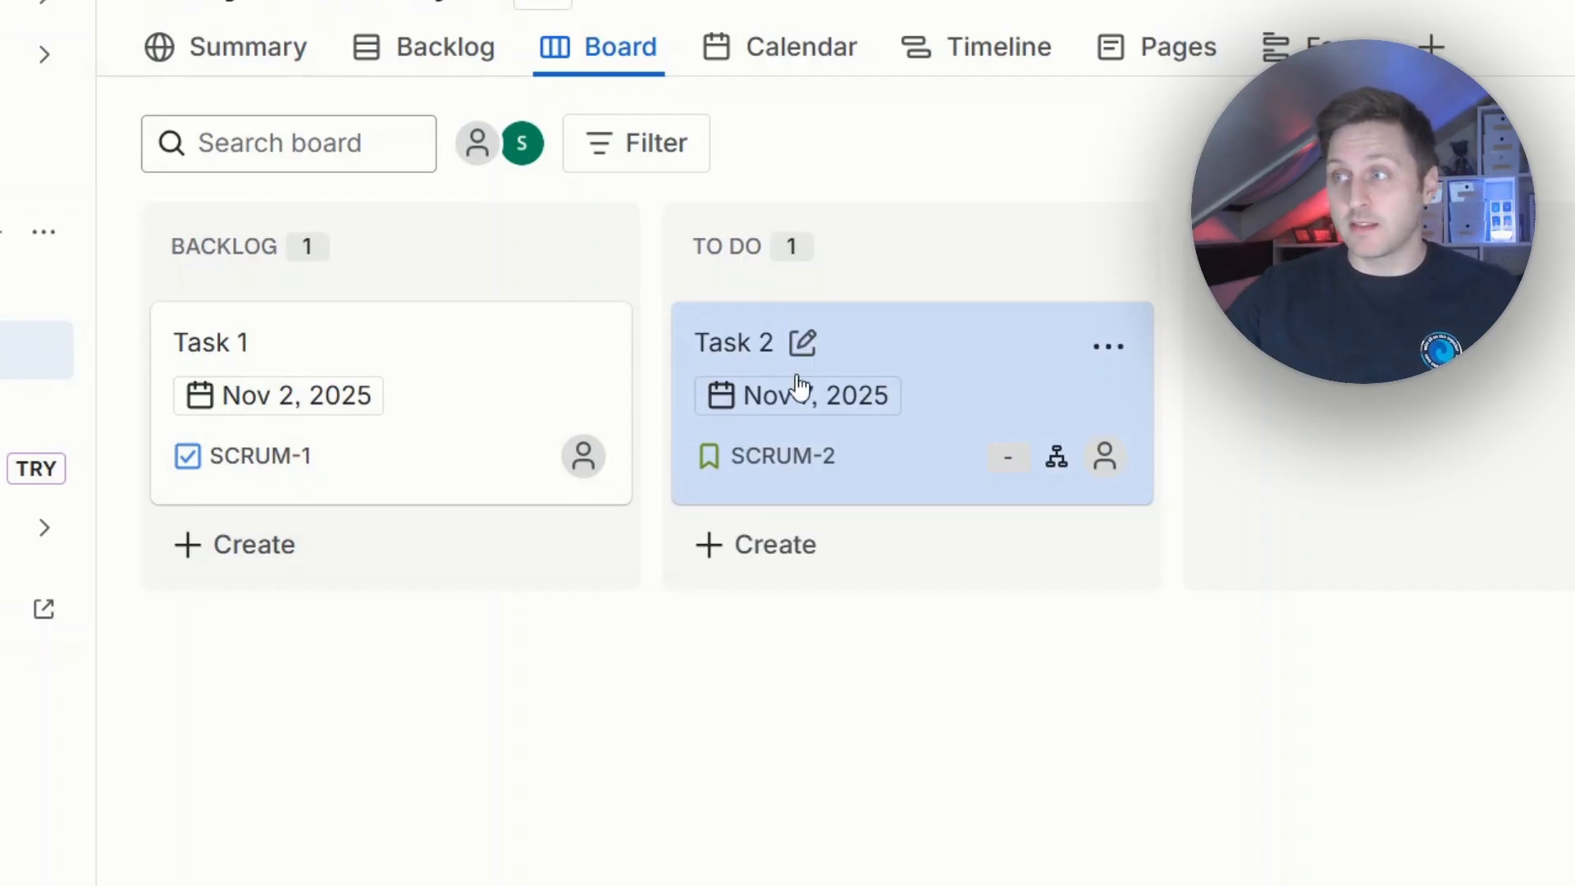
Step: Rename the Task 2 card as "As a new user, I want to register for the website, so that I can login"
left_click(778, 353)
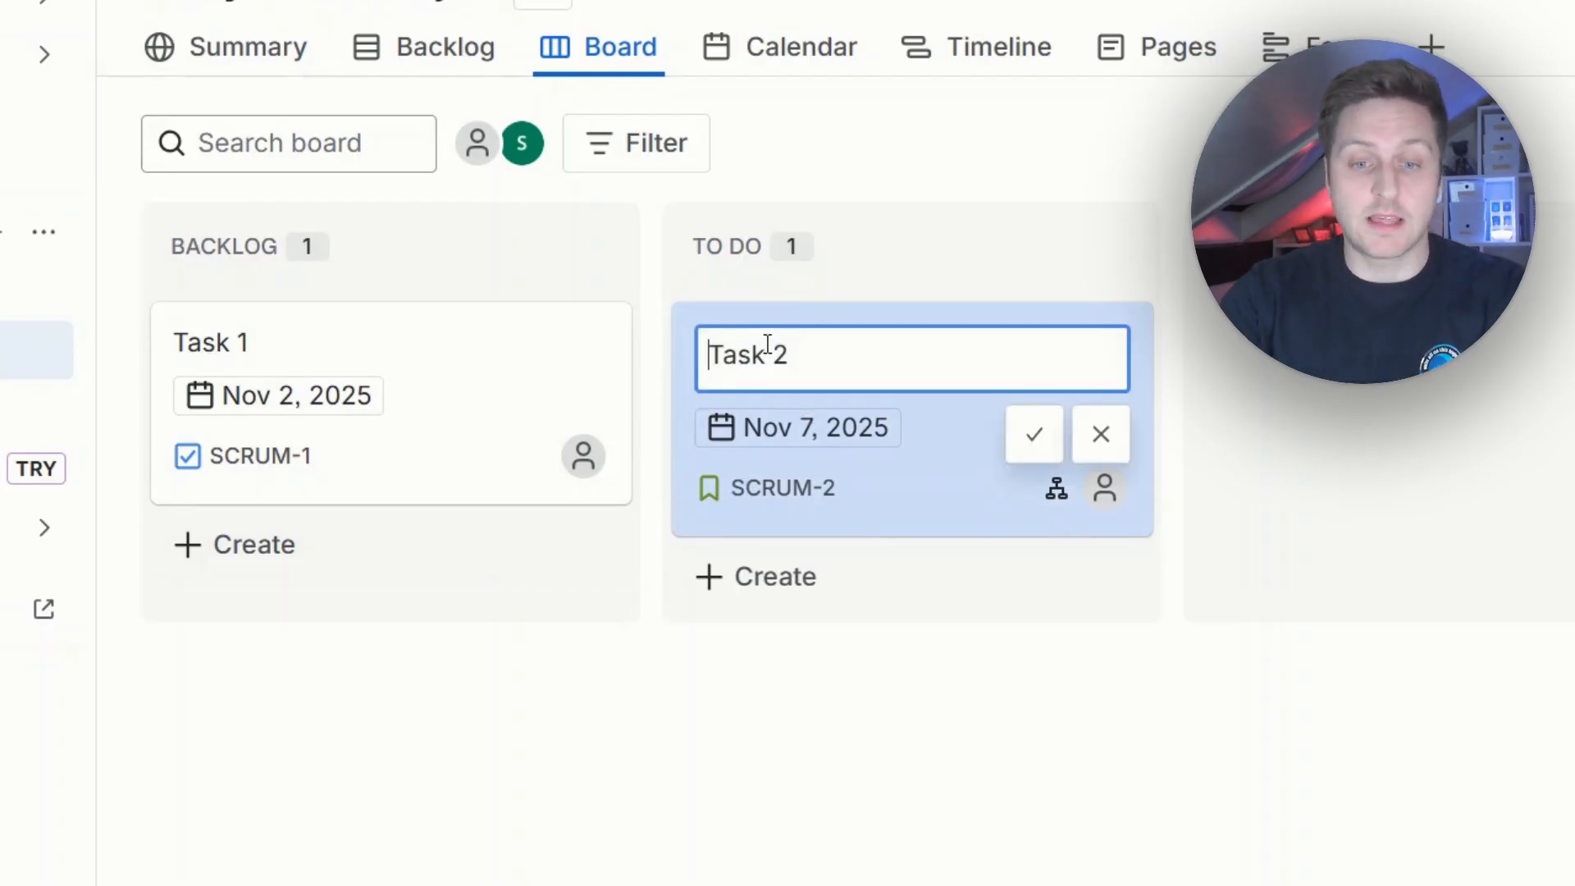
key("ctrl+a")
type("As a new")
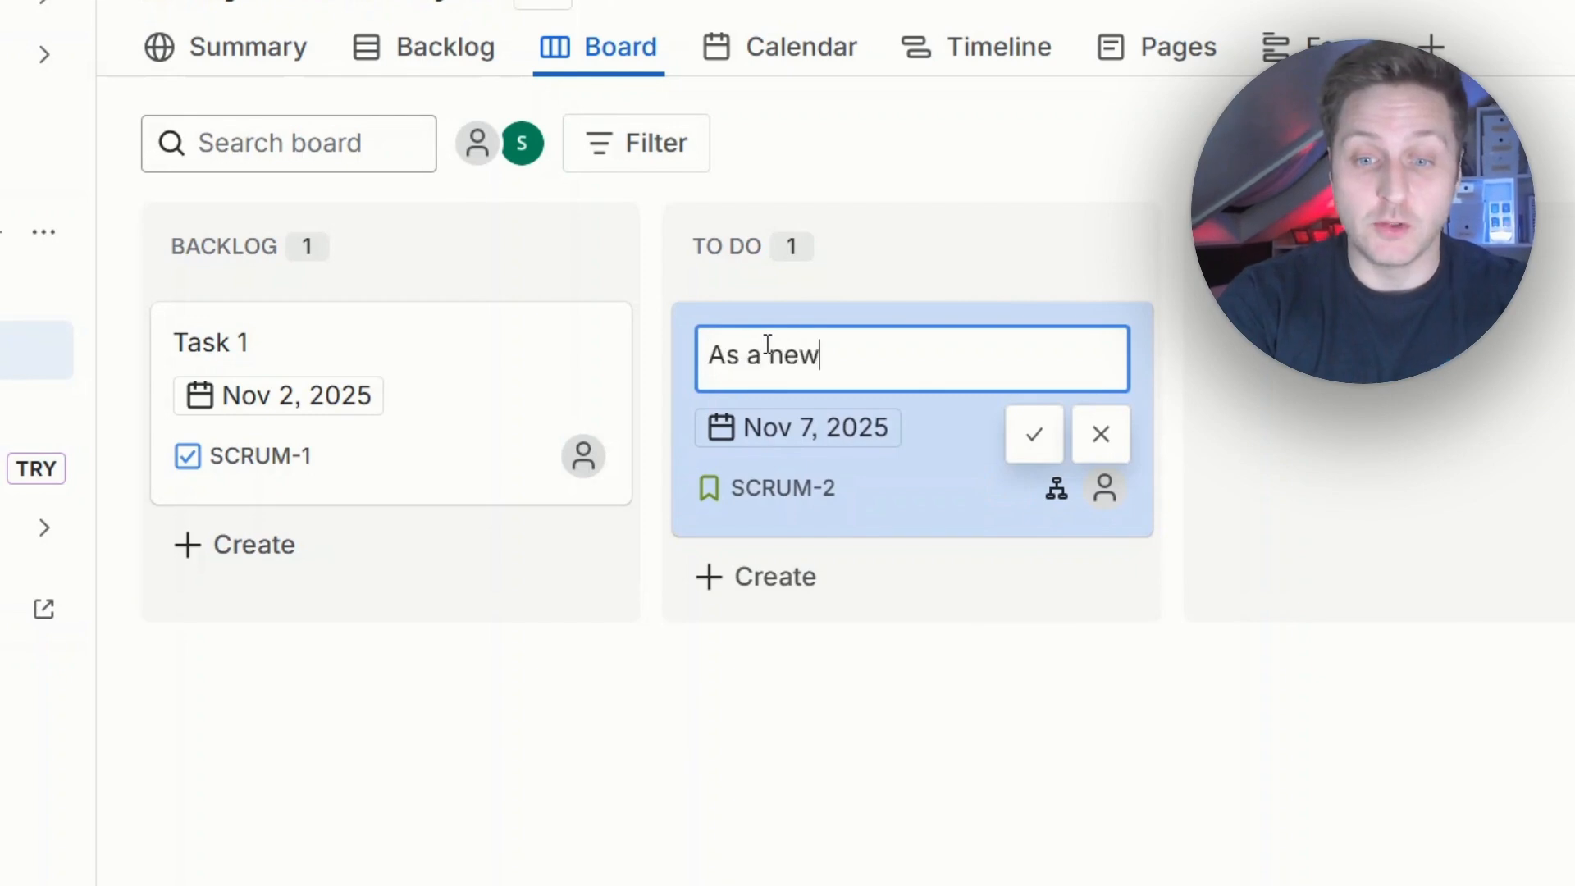
type(" user, I want to be")
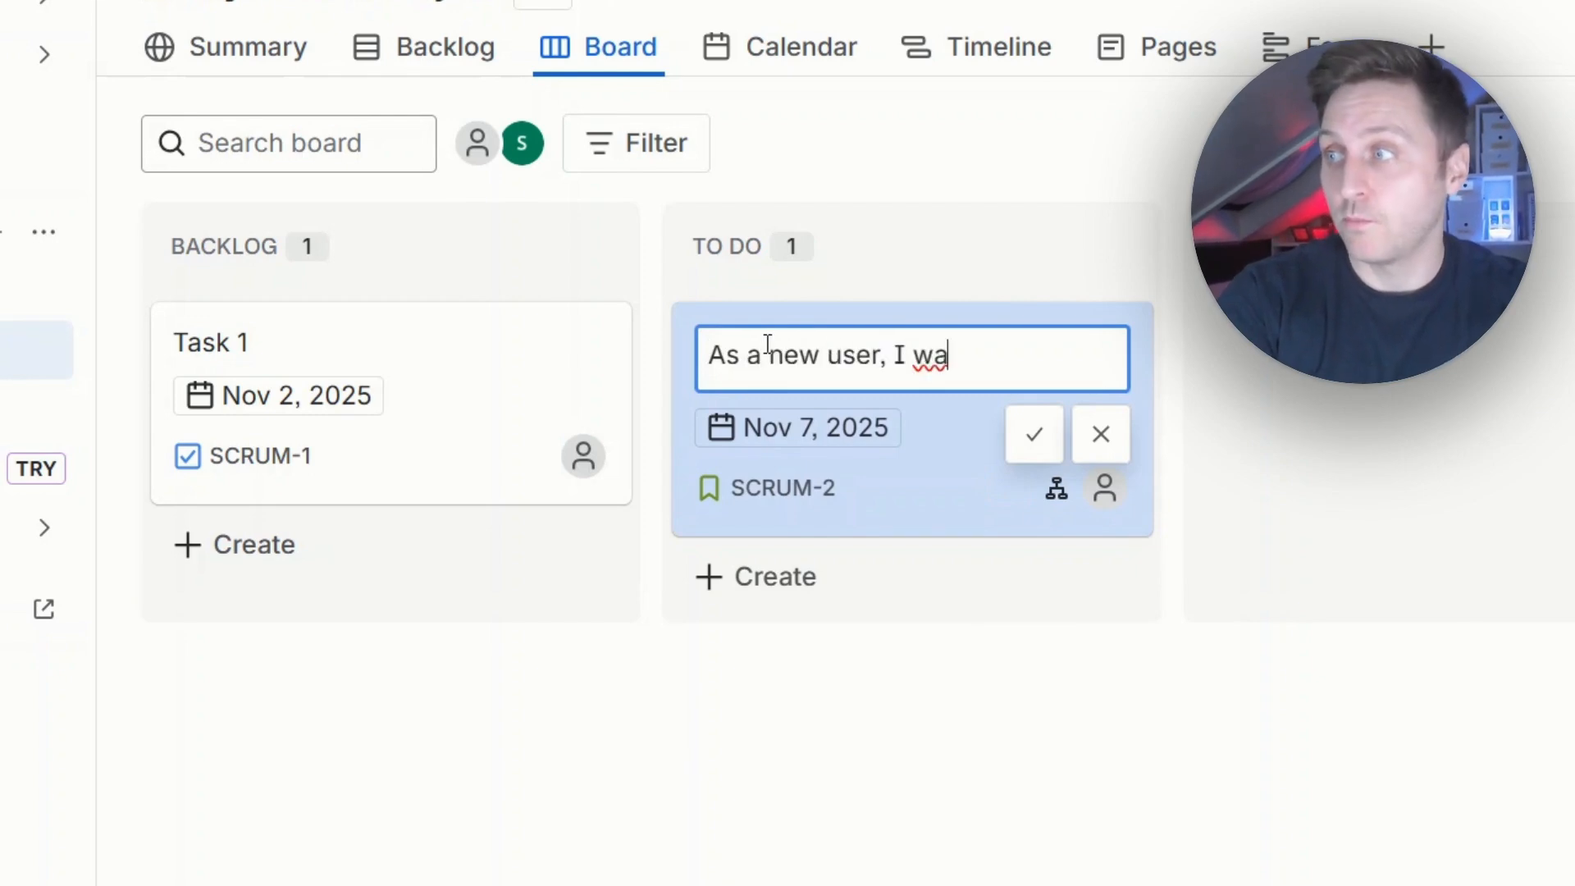
key("BackSpace")
key("BackSpace")
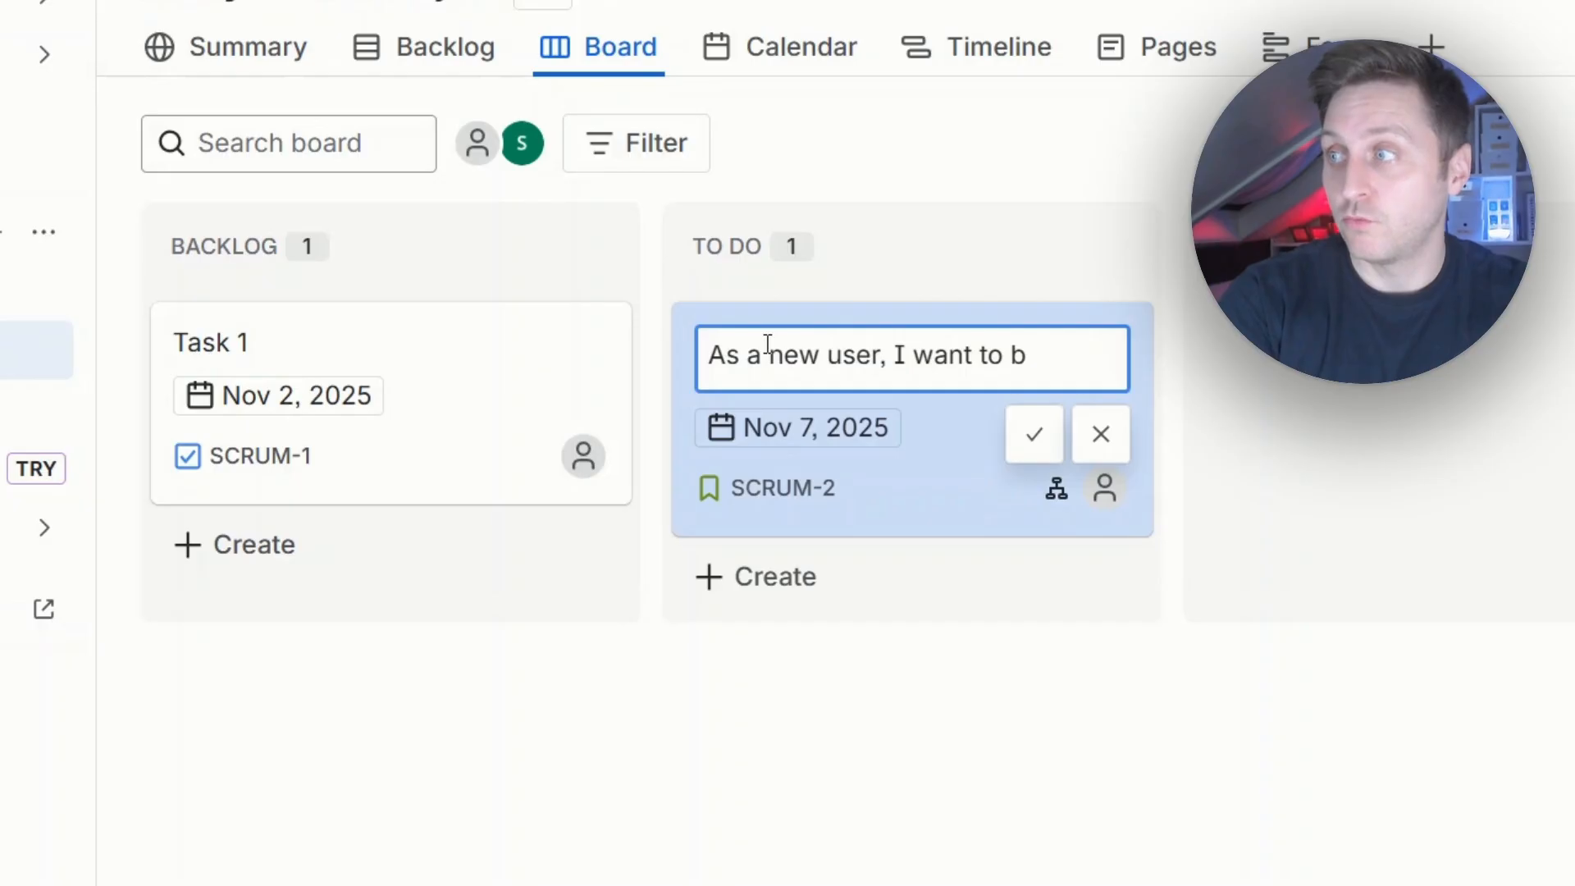
type("register for the website")
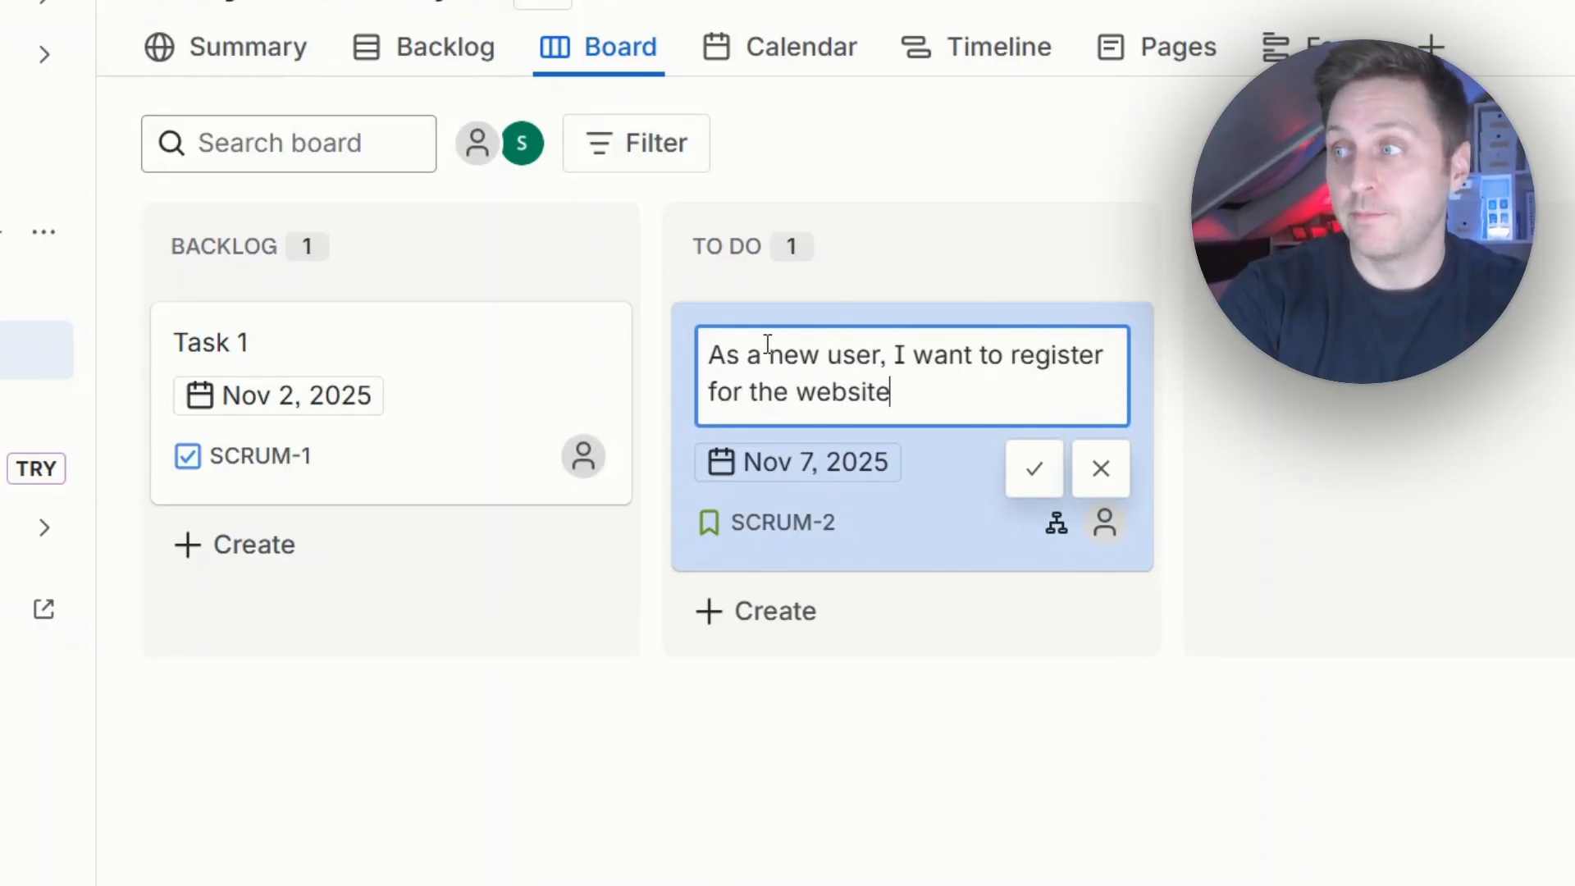
type(", so that ")
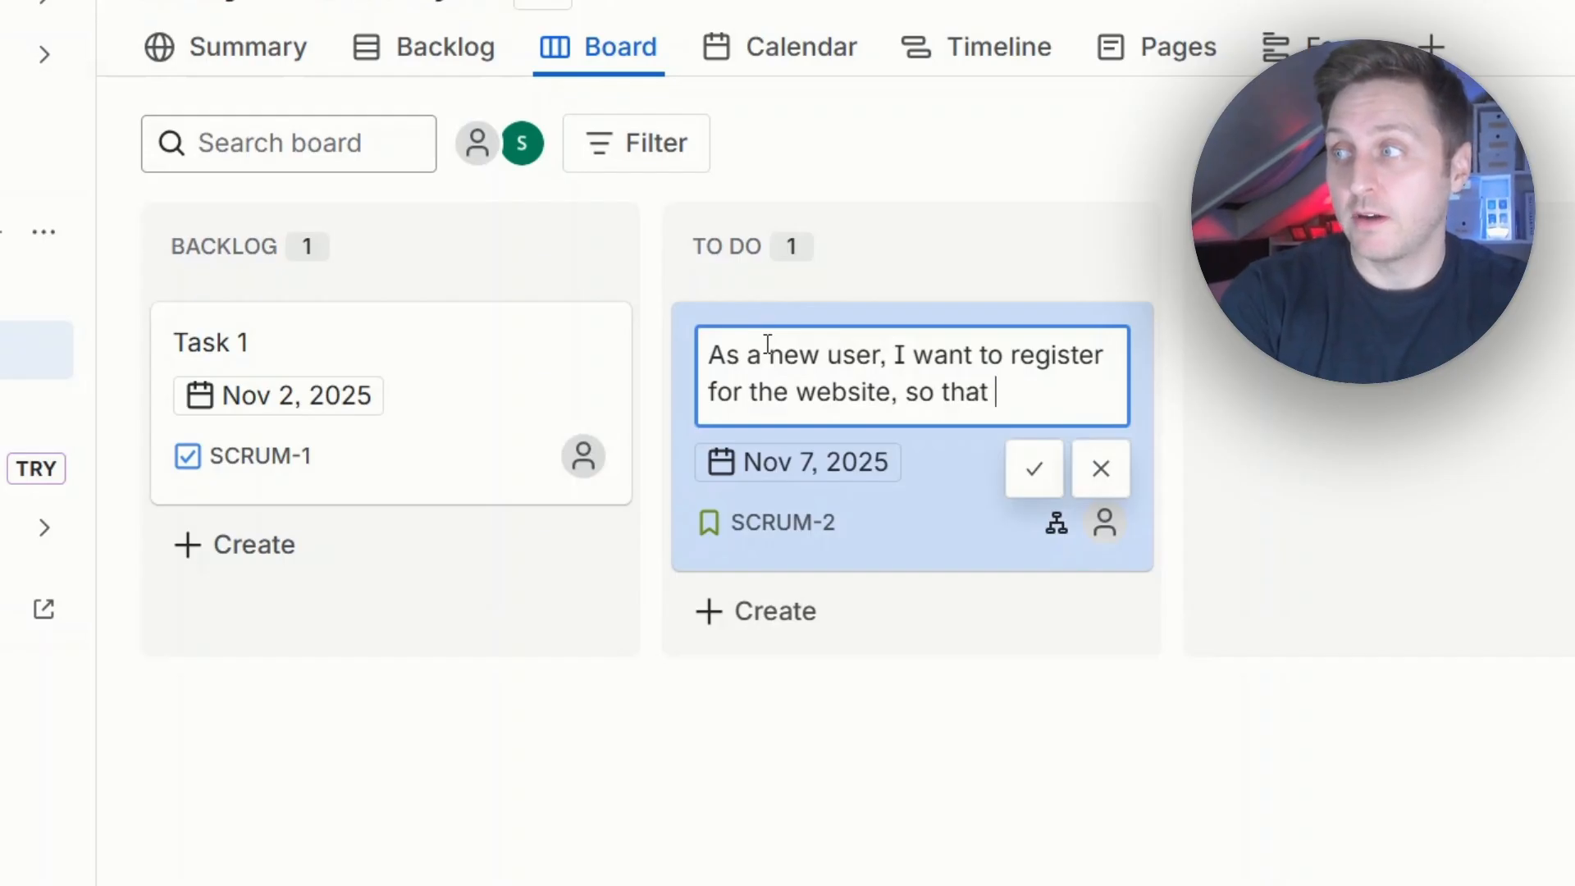
type("I can log")
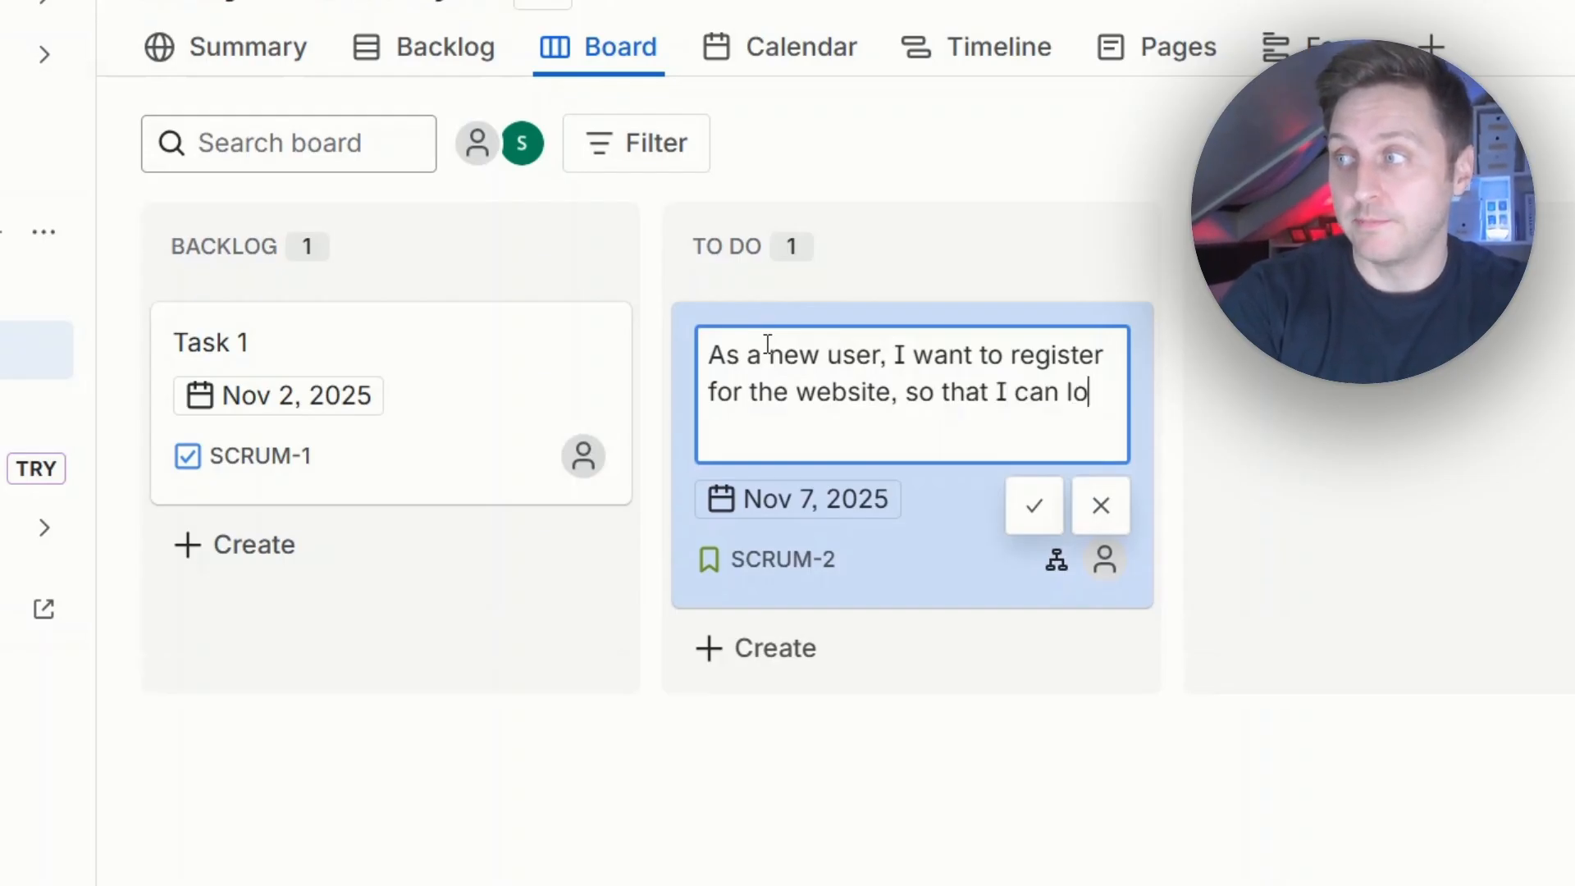
type("in")
key("Return")
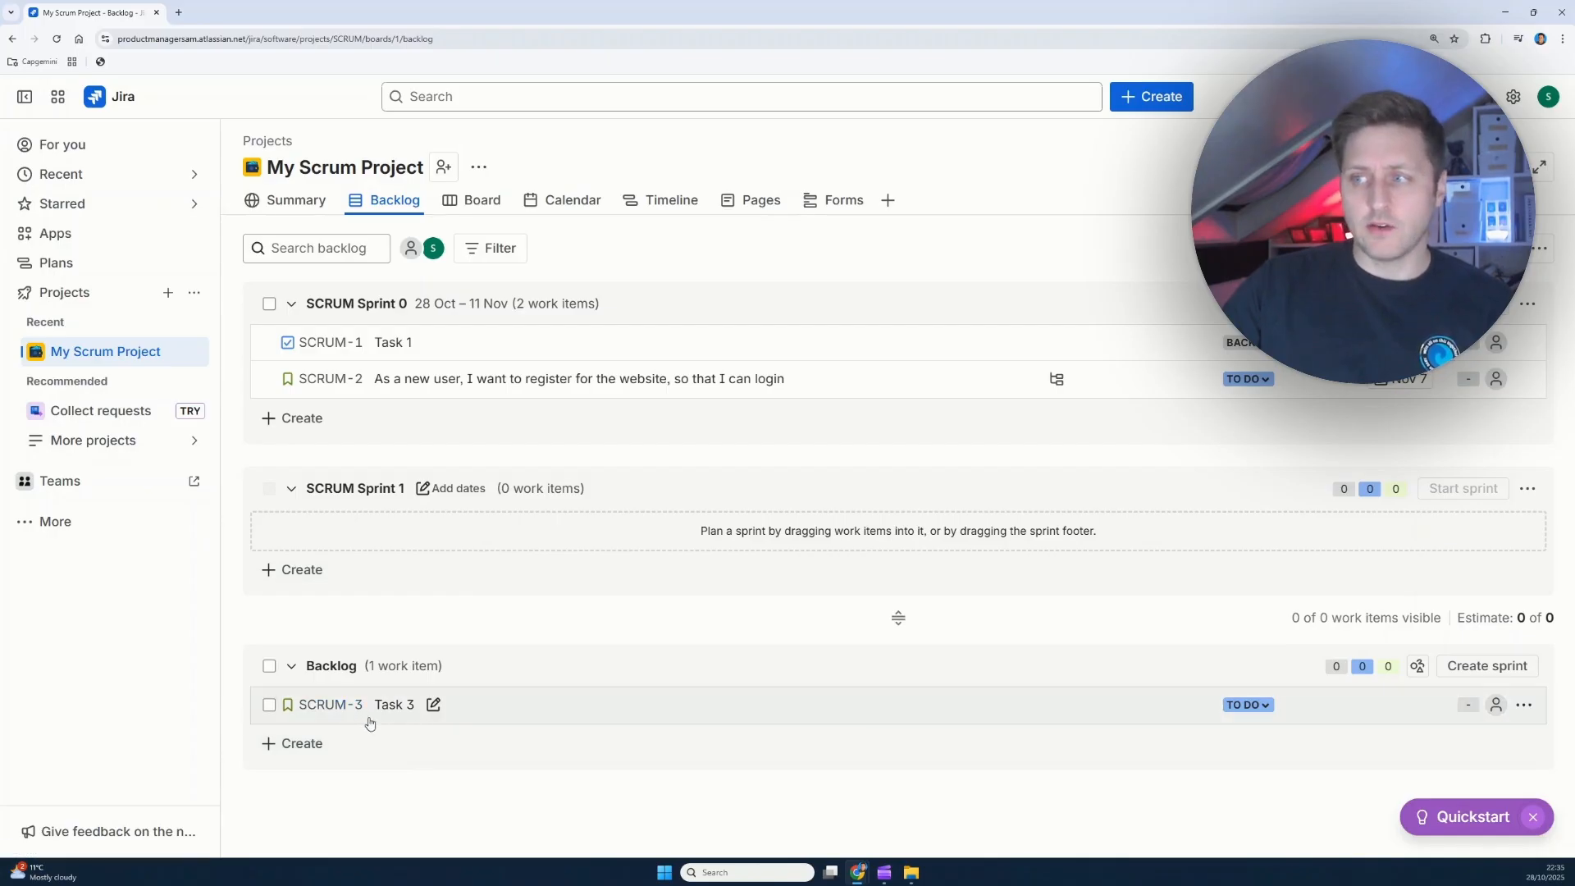
Step: Move Task 3 from the backlog into SCRUM Sprint 0, accepting the scope change, and check the sprint's board
left_click_drag(370, 722, 362, 405)
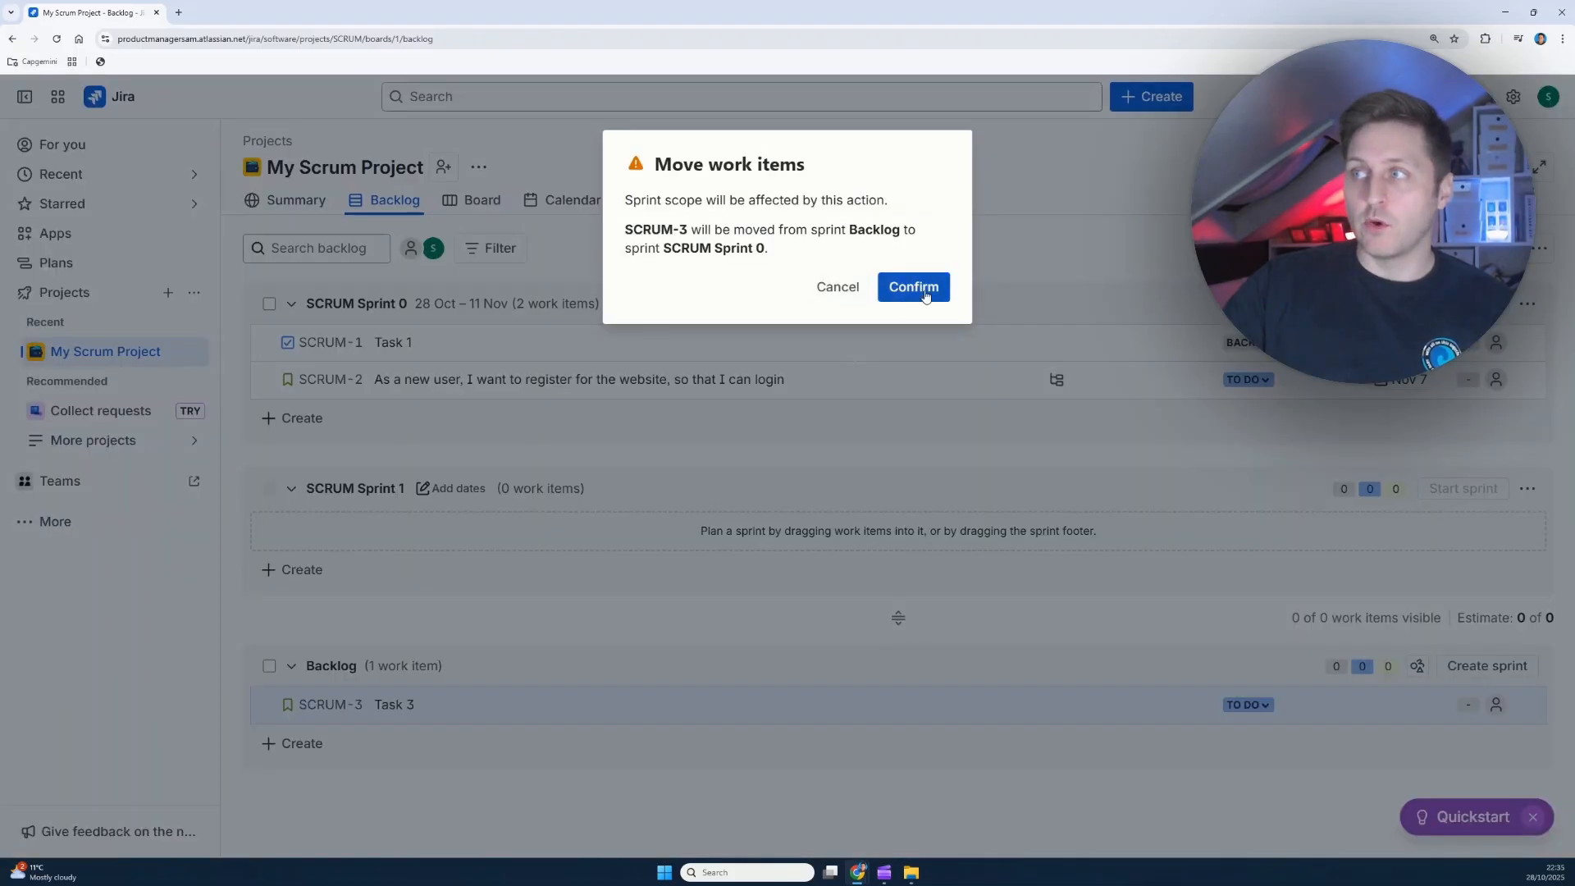
left_click(926, 295)
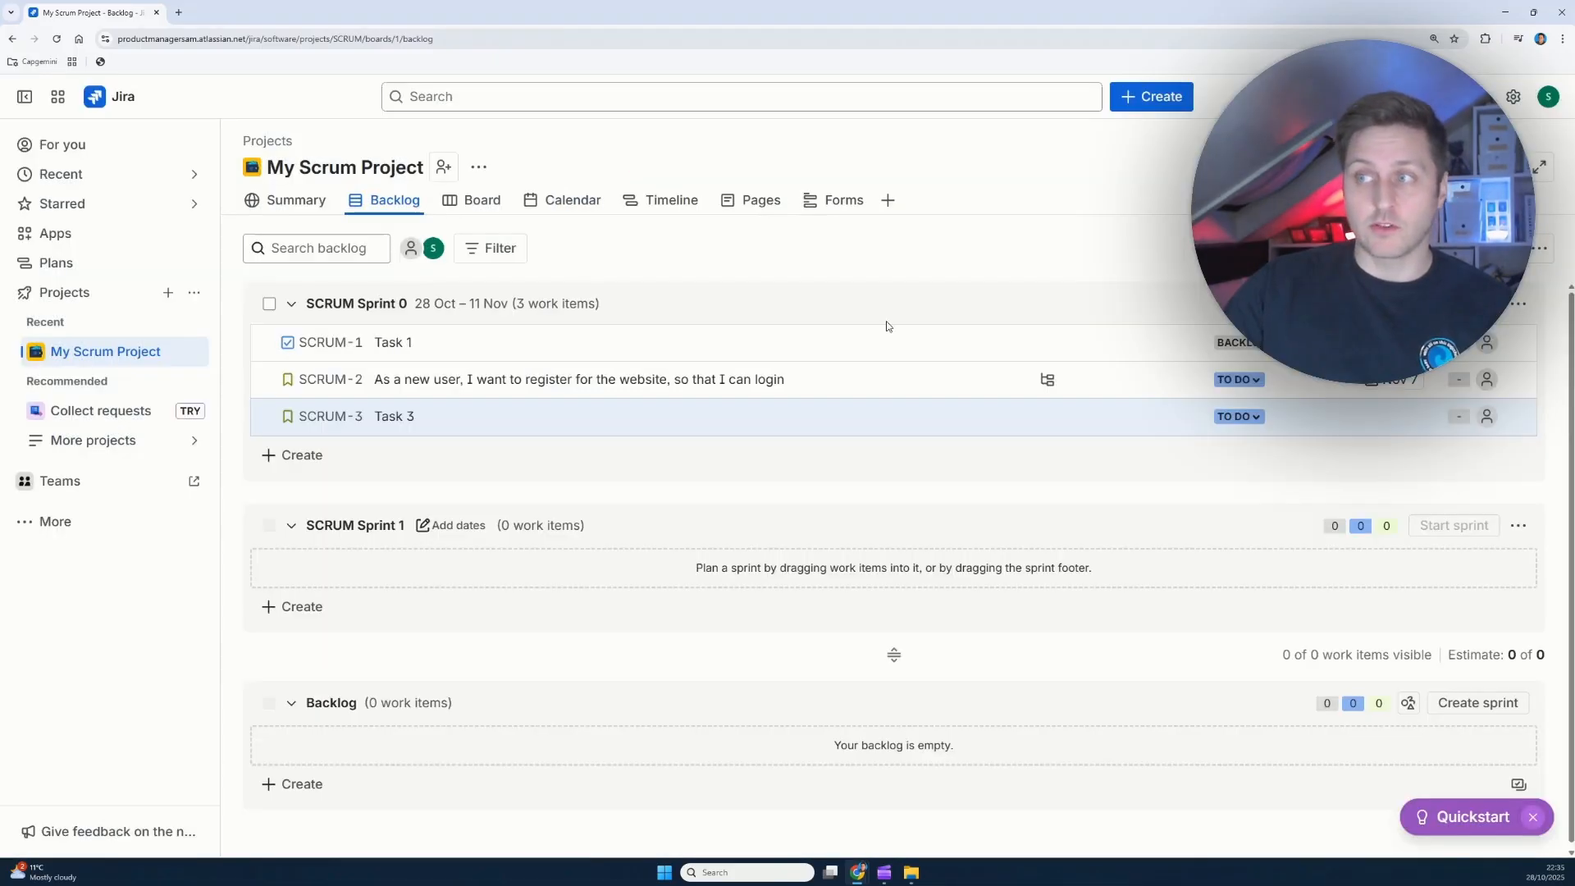
left_click(486, 210)
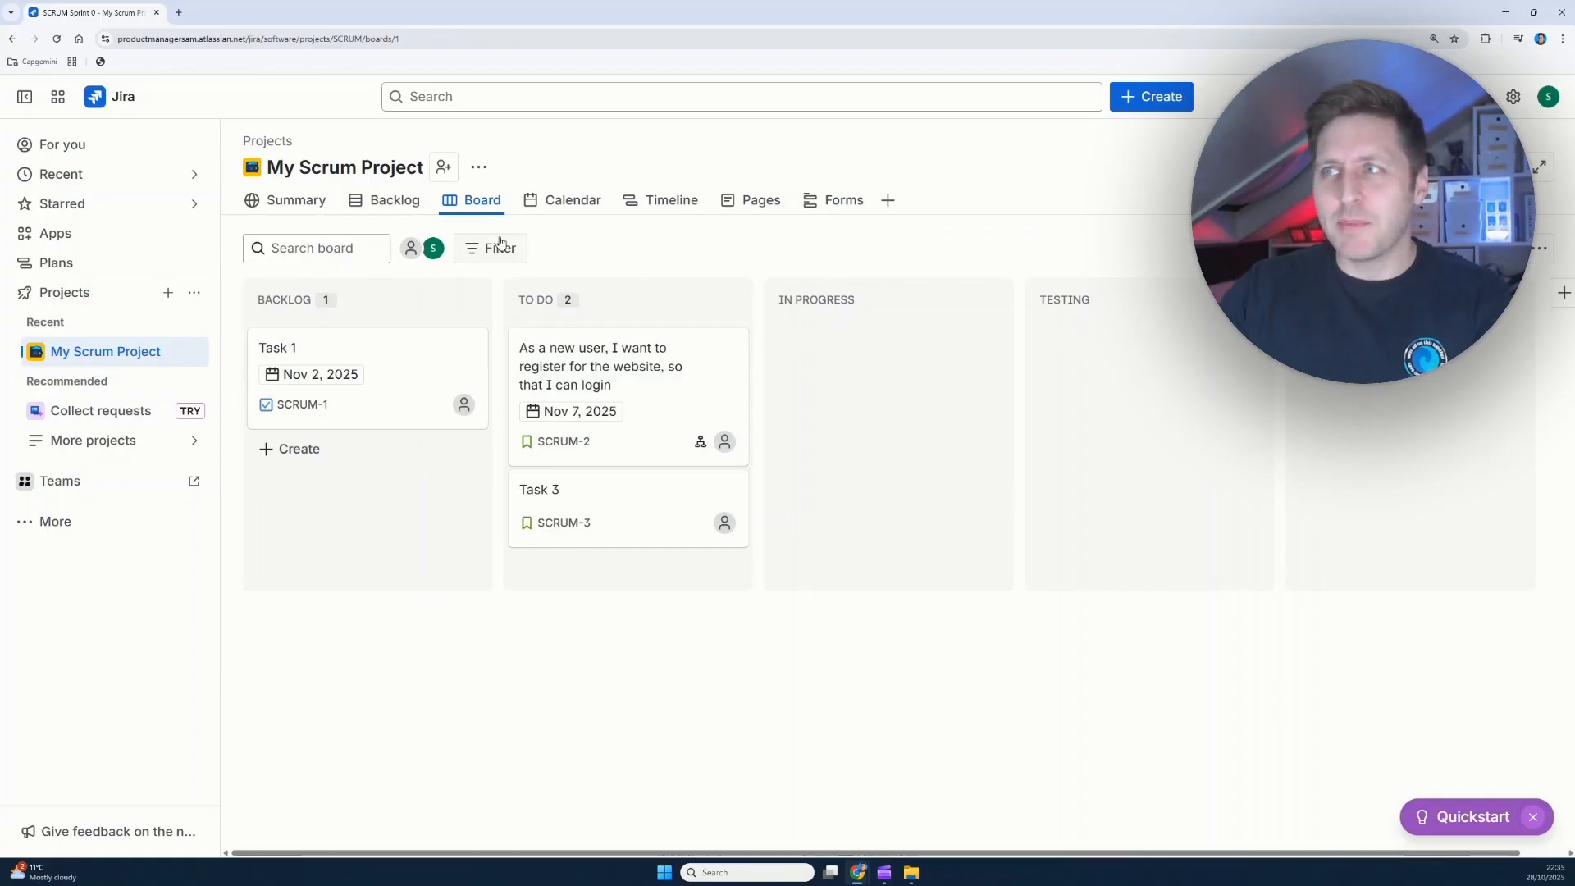
left_click(373, 210)
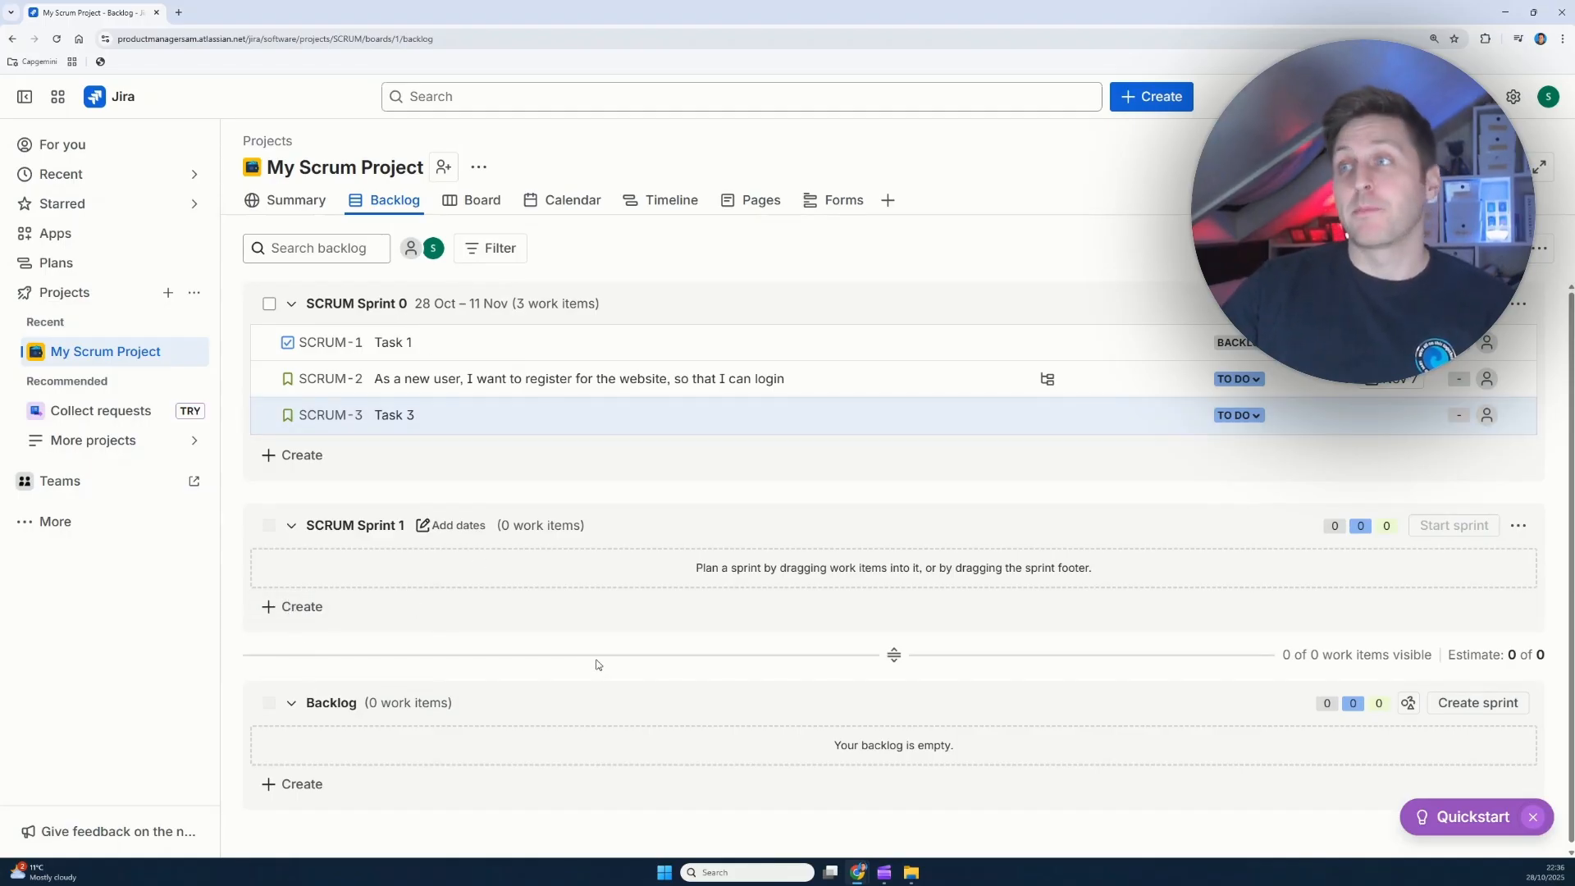
left_click(494, 204)
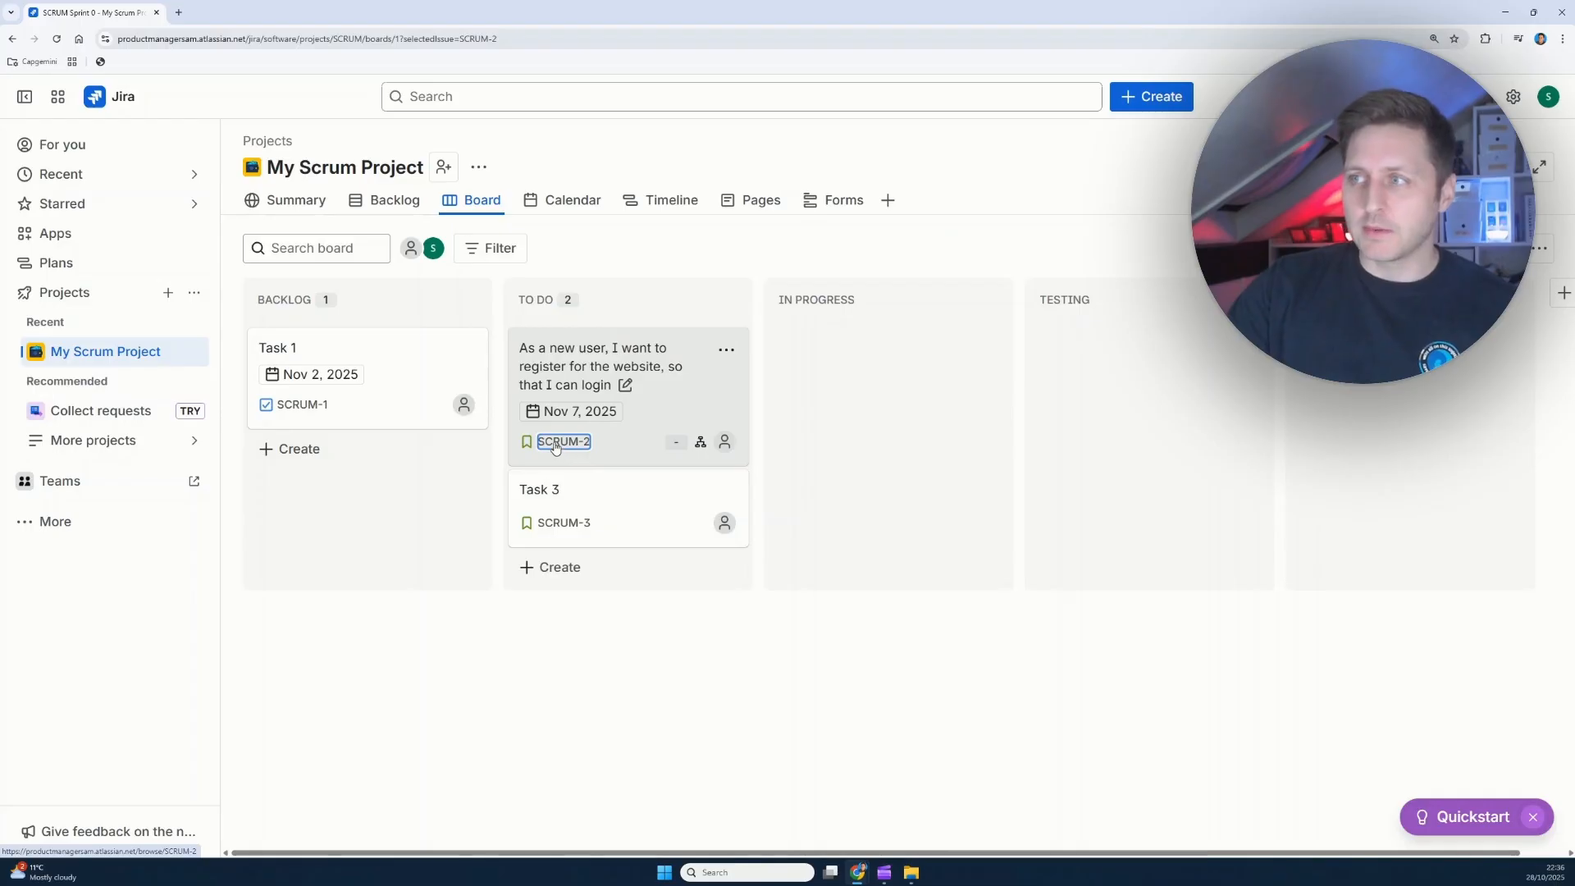
Step: Assign both the SCRUM-2 story and its Subtask 2.1 to yourself, and return to the board
left_click(556, 443)
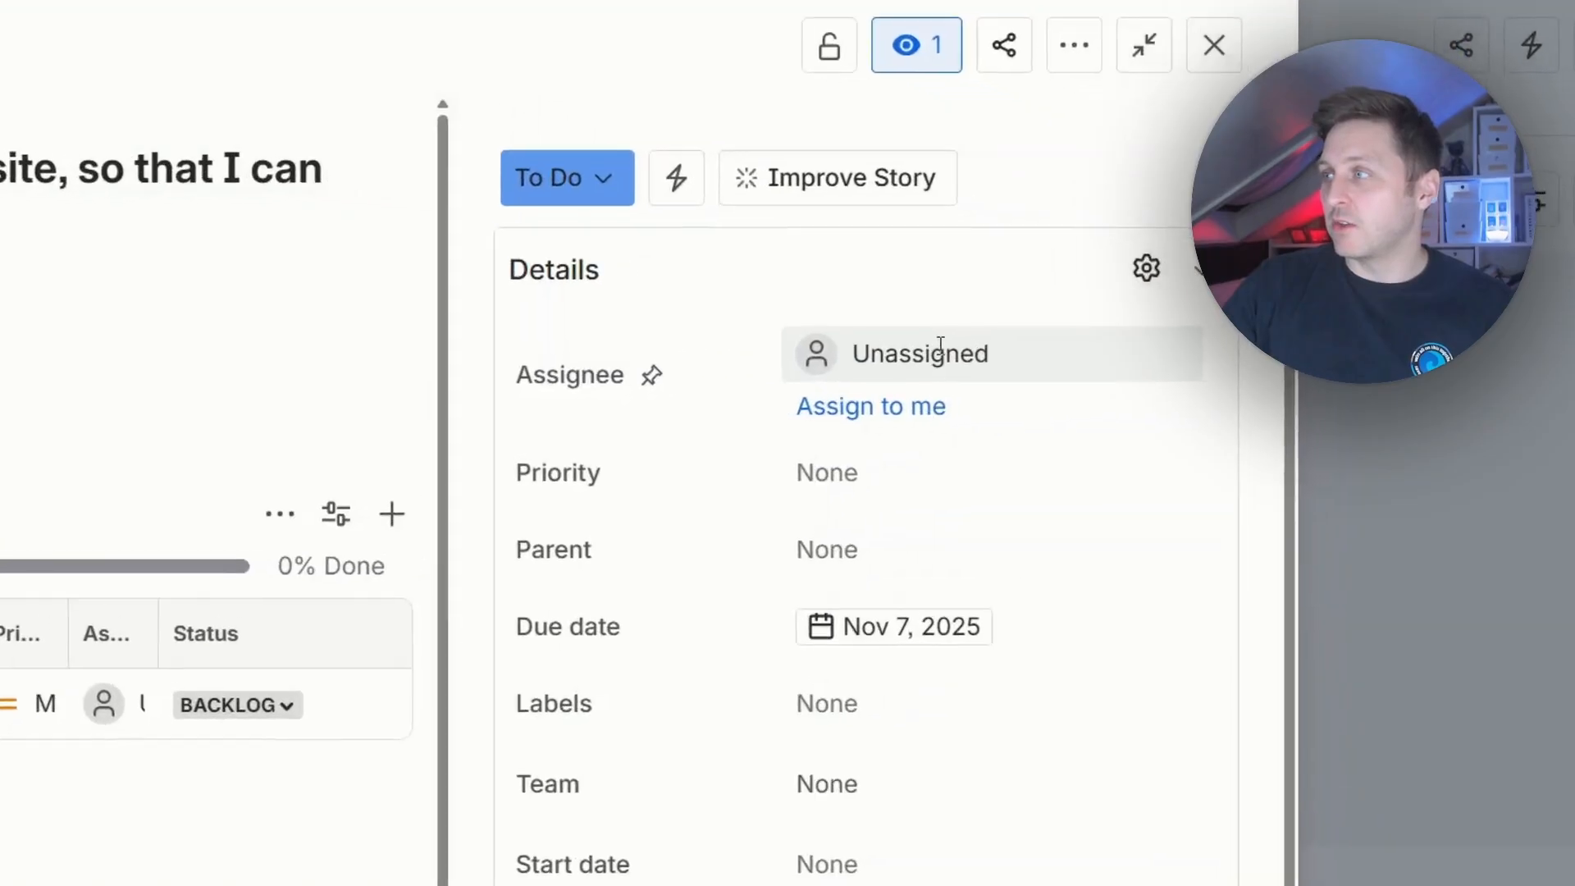
left_click(940, 351)
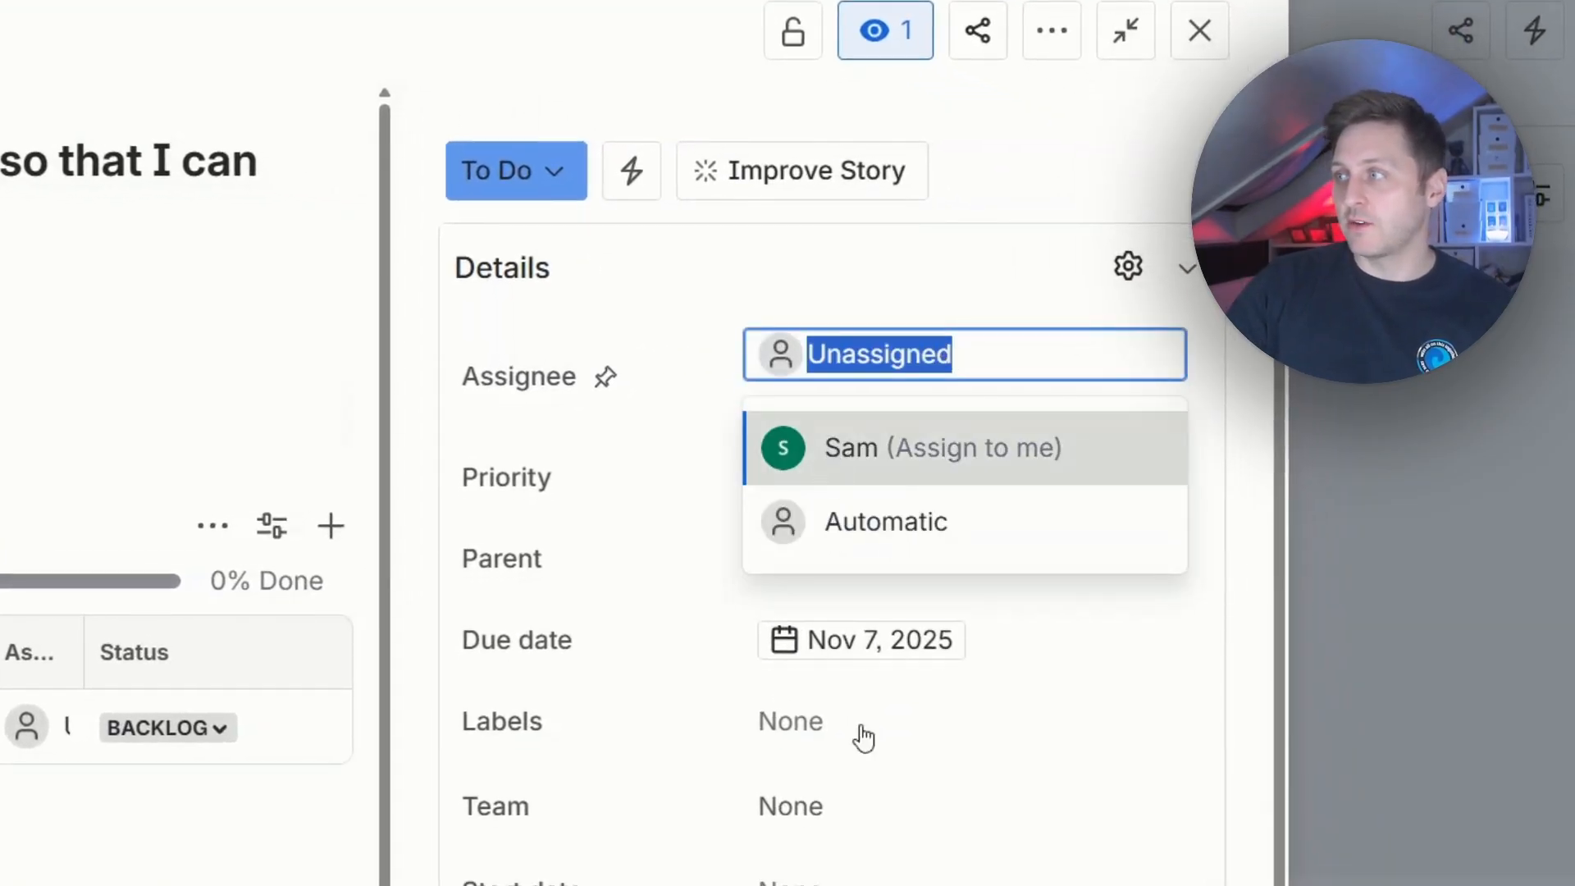
key("Return")
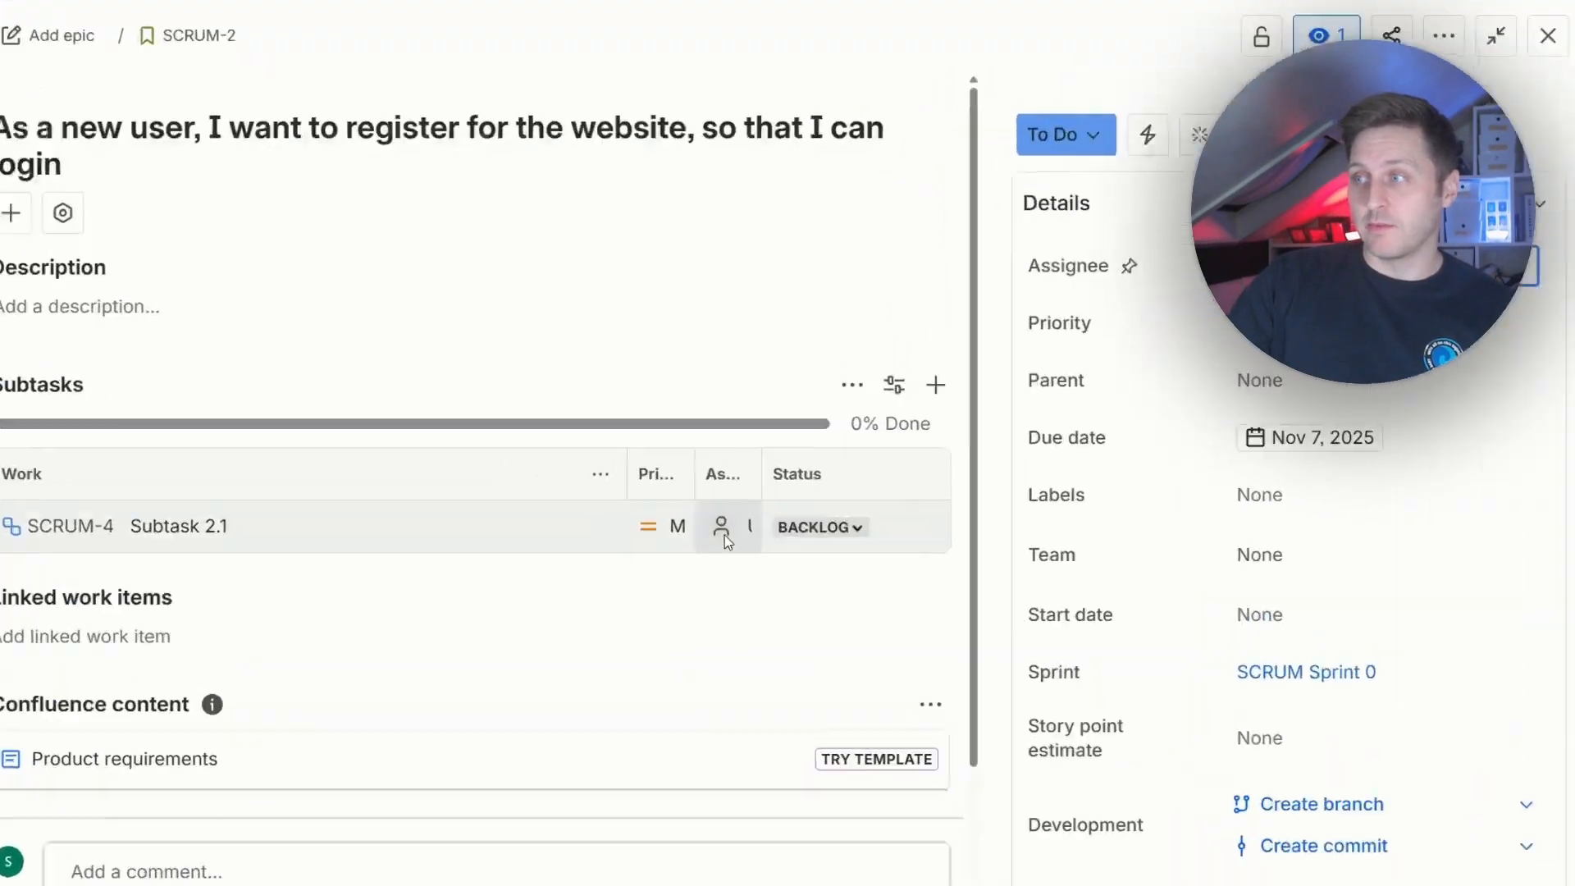
left_click(725, 534)
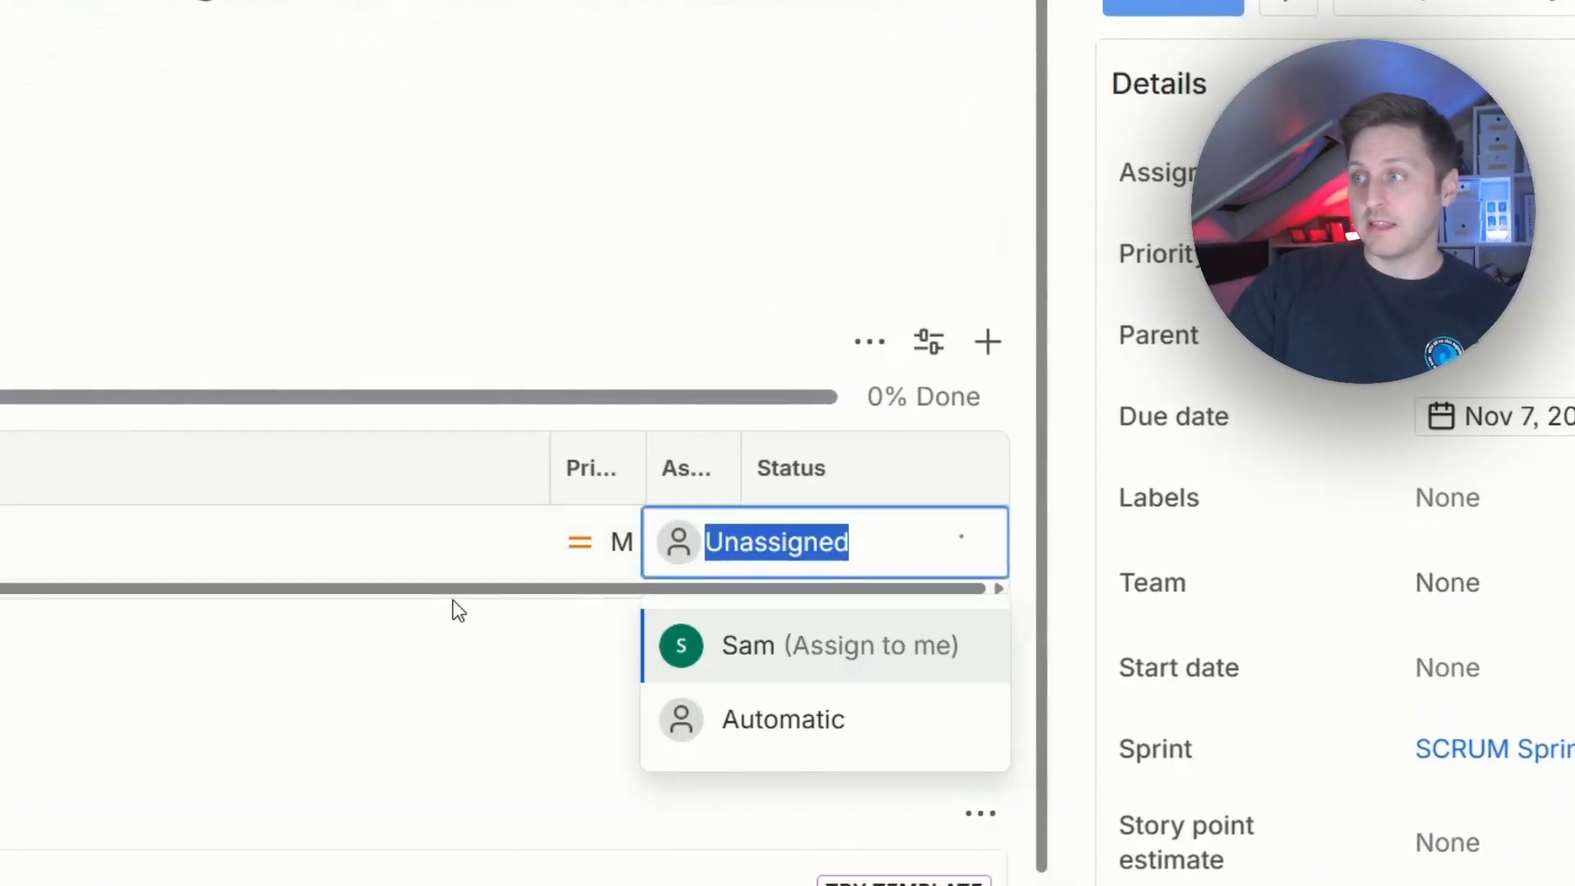
left_click(732, 646)
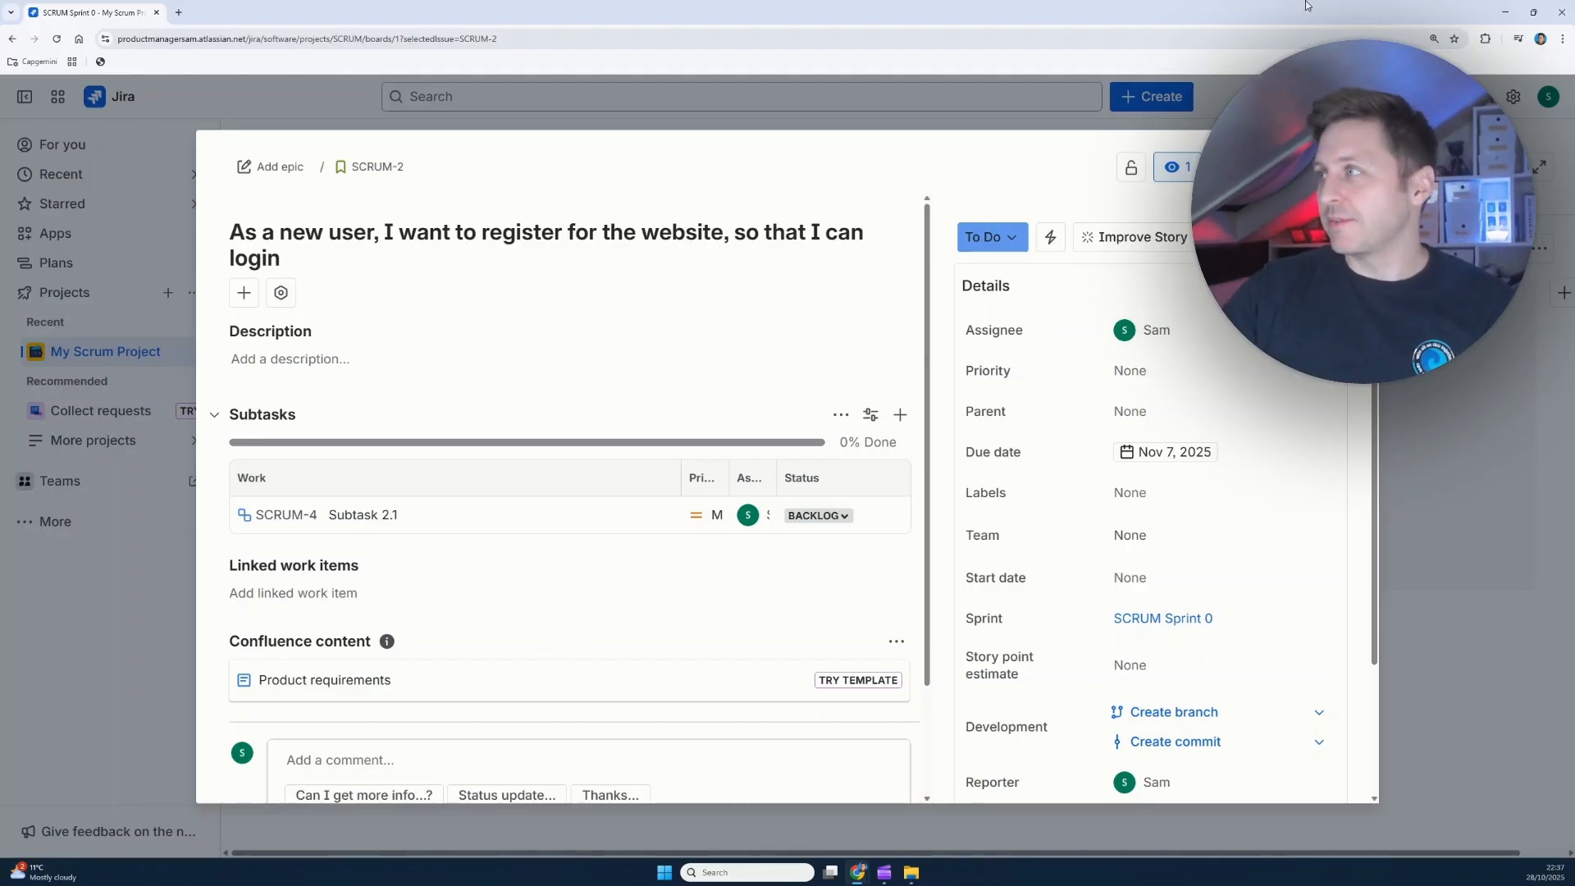
key("Escape")
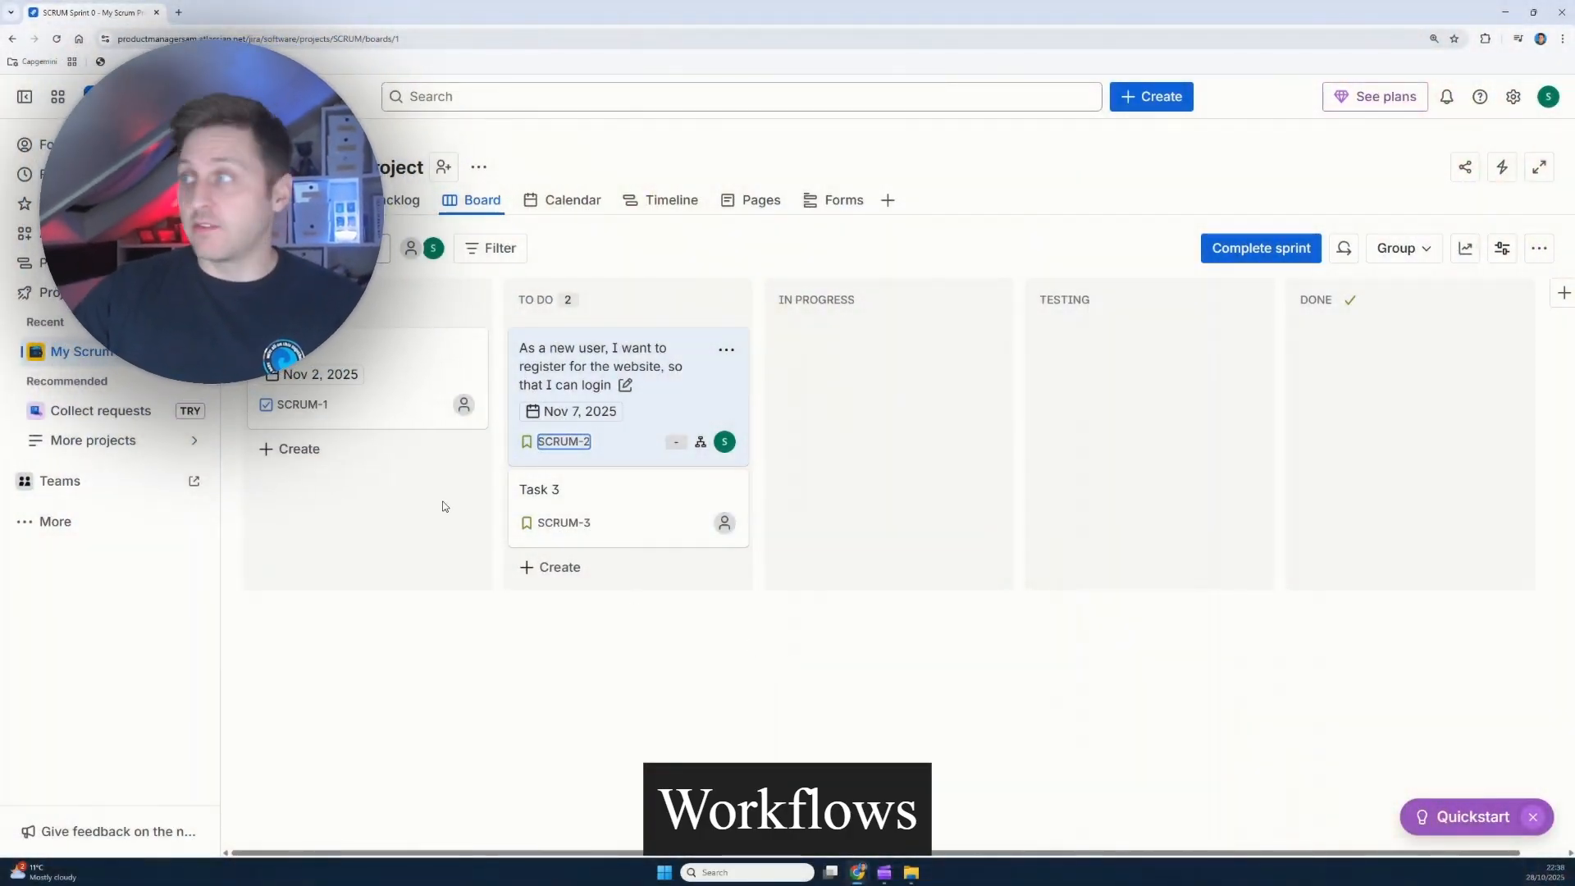
Step: In the board's workflow, try IN PROGRESS as the Create transition's target status, restore BACKLOG, and return to the board
left_click(1537, 249)
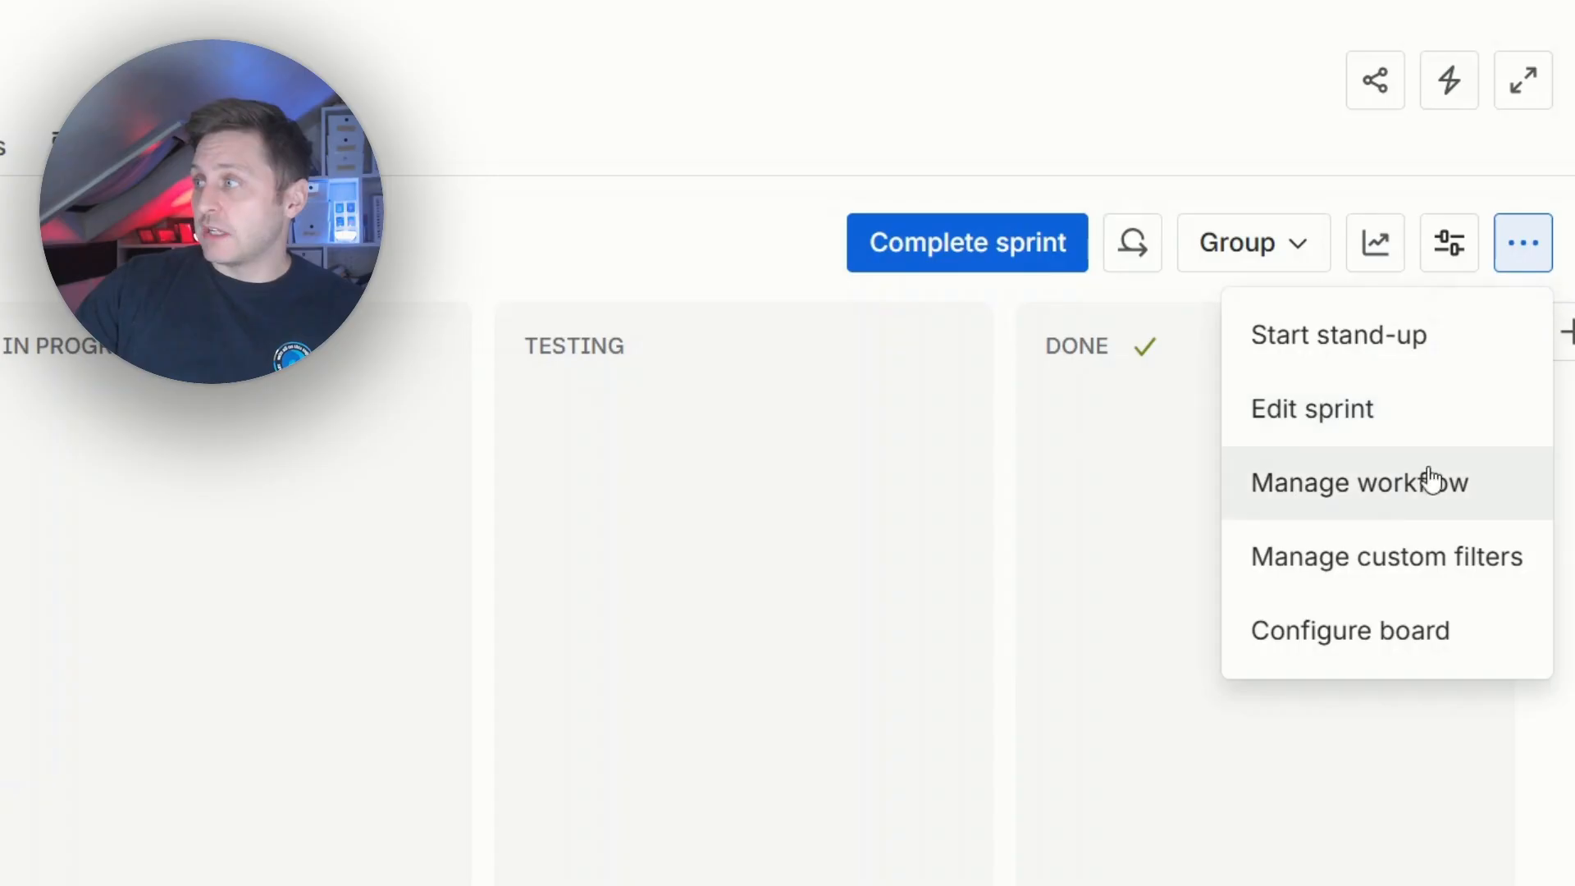
left_click(1434, 524)
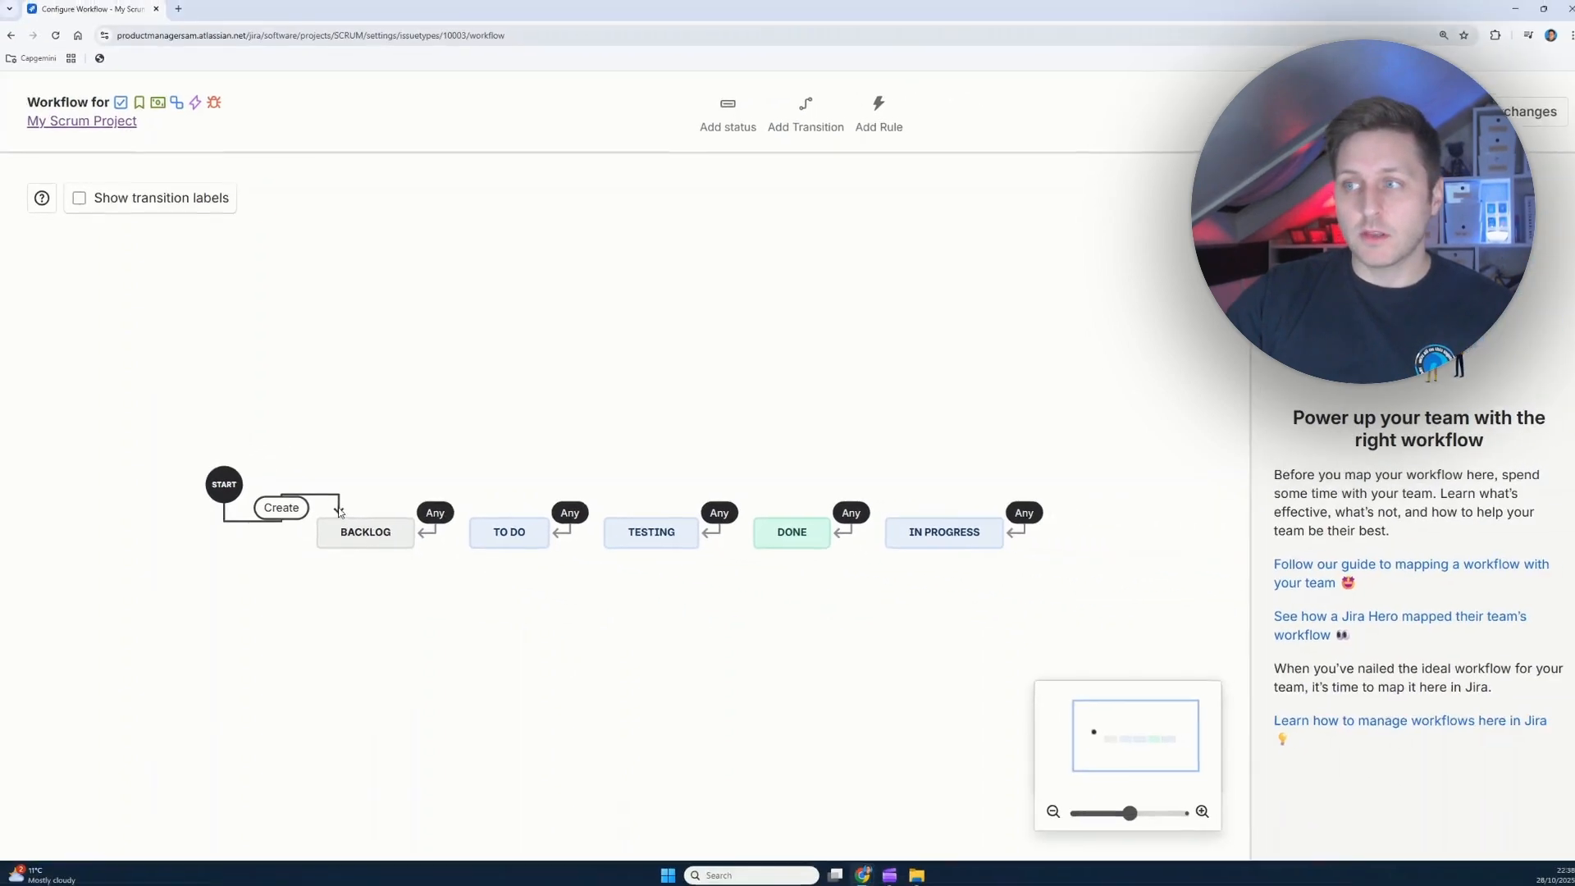
left_click(310, 508)
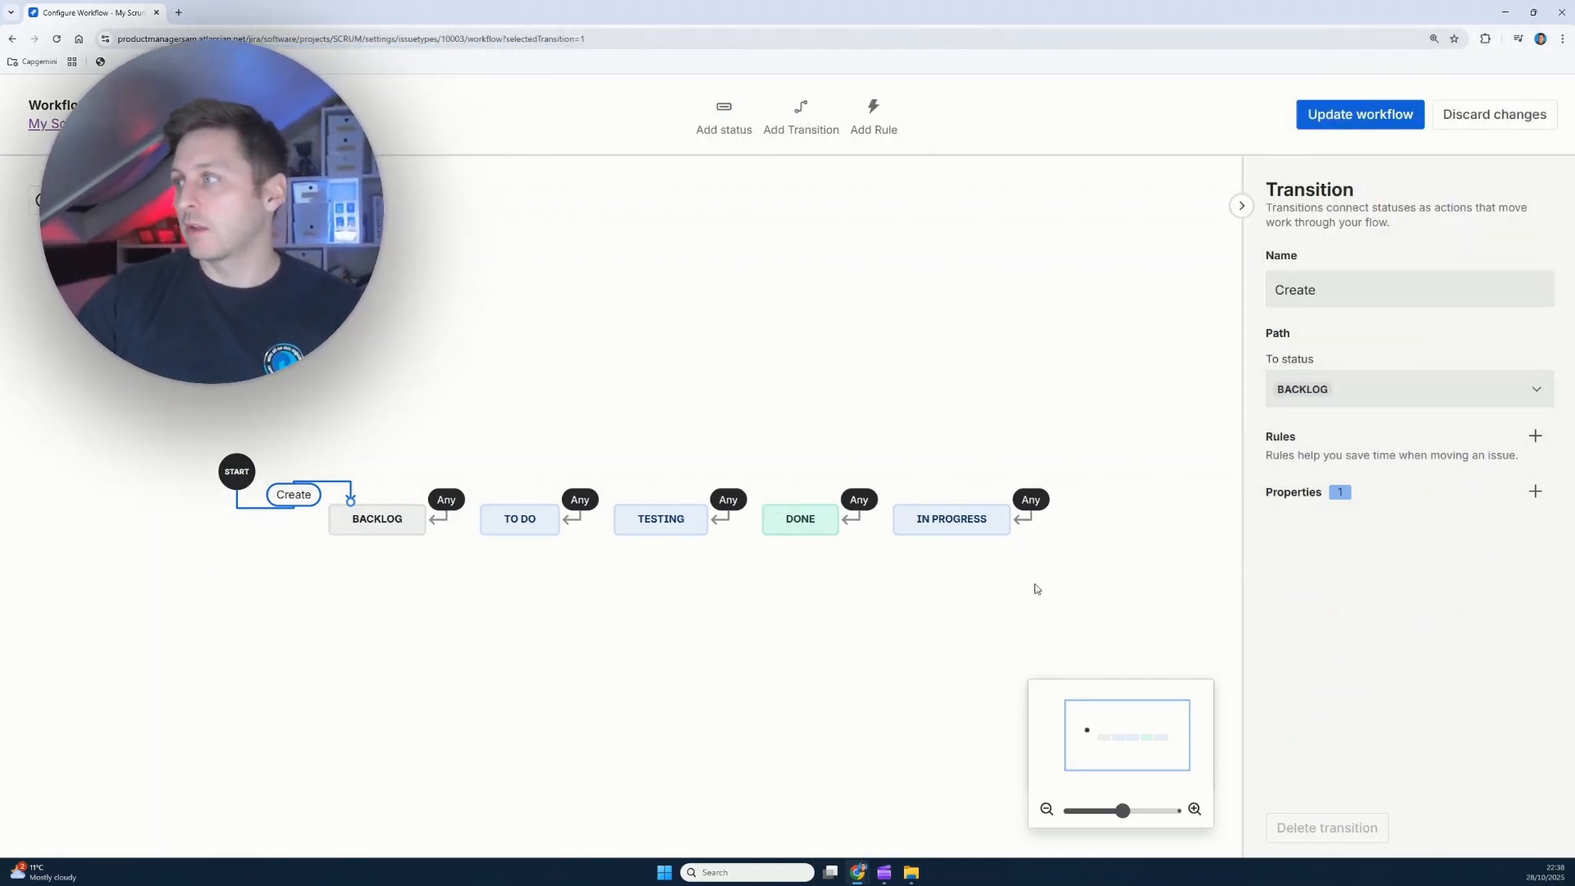
left_click(1423, 379)
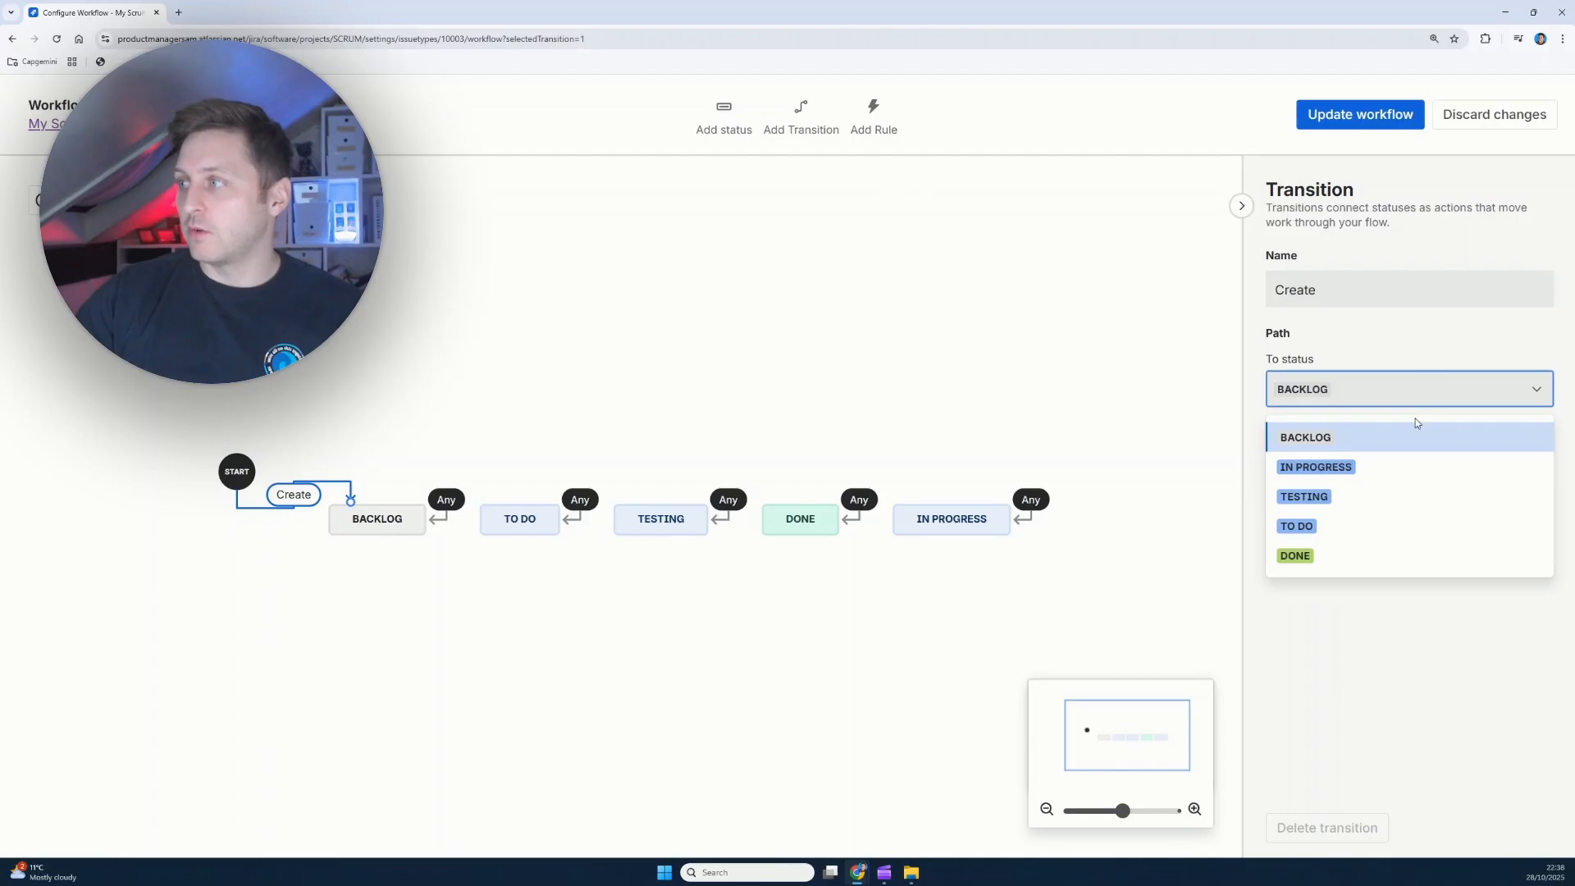
left_click(1387, 469)
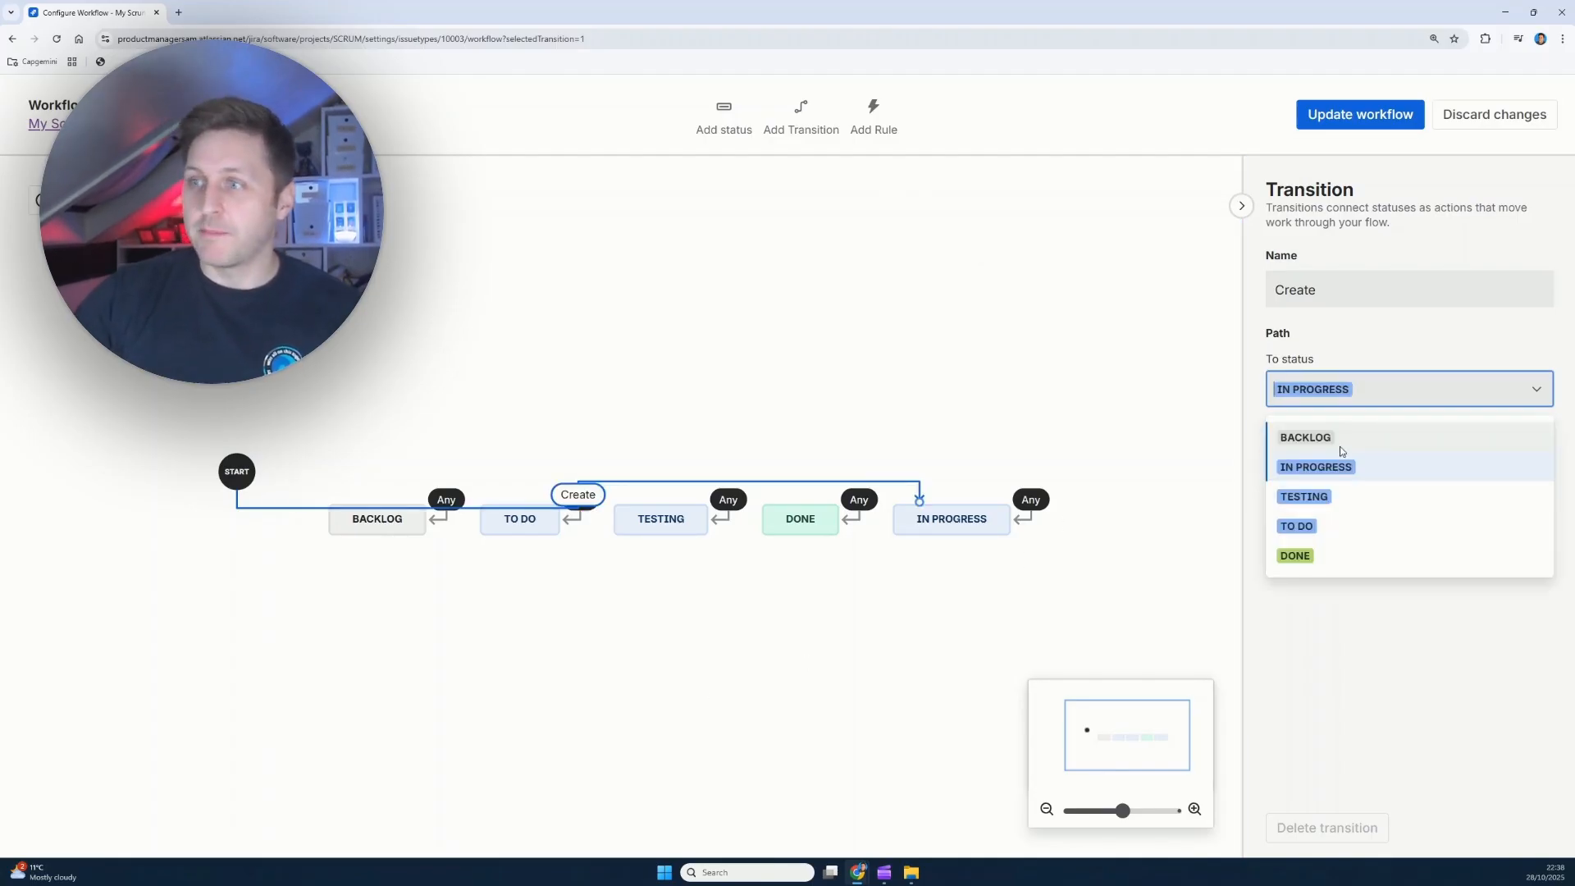
left_click(1340, 443)
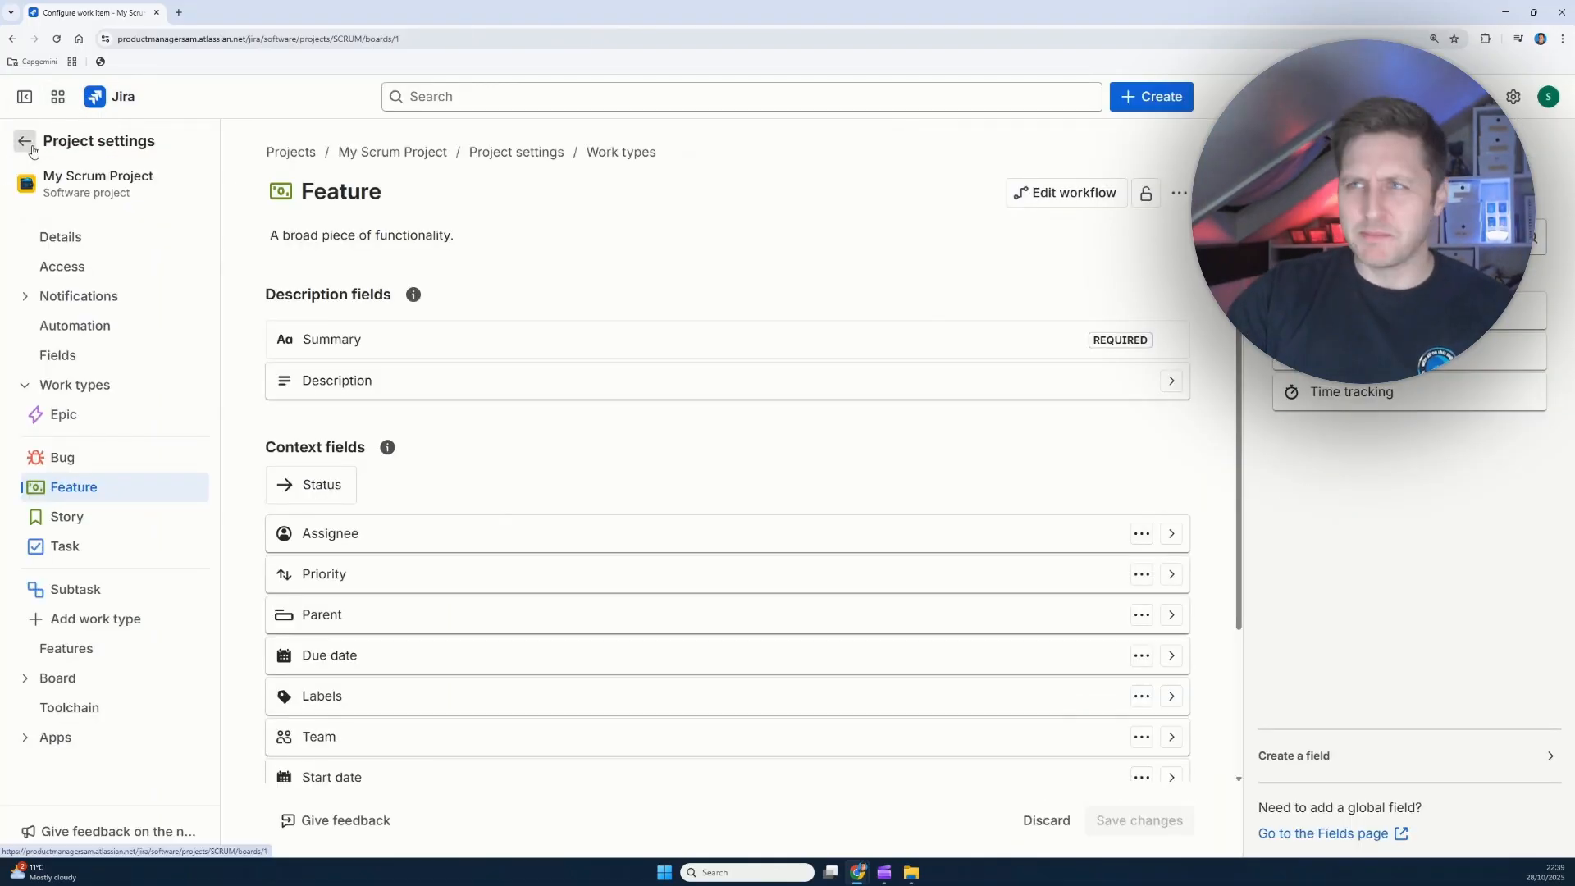
left_click(27, 148)
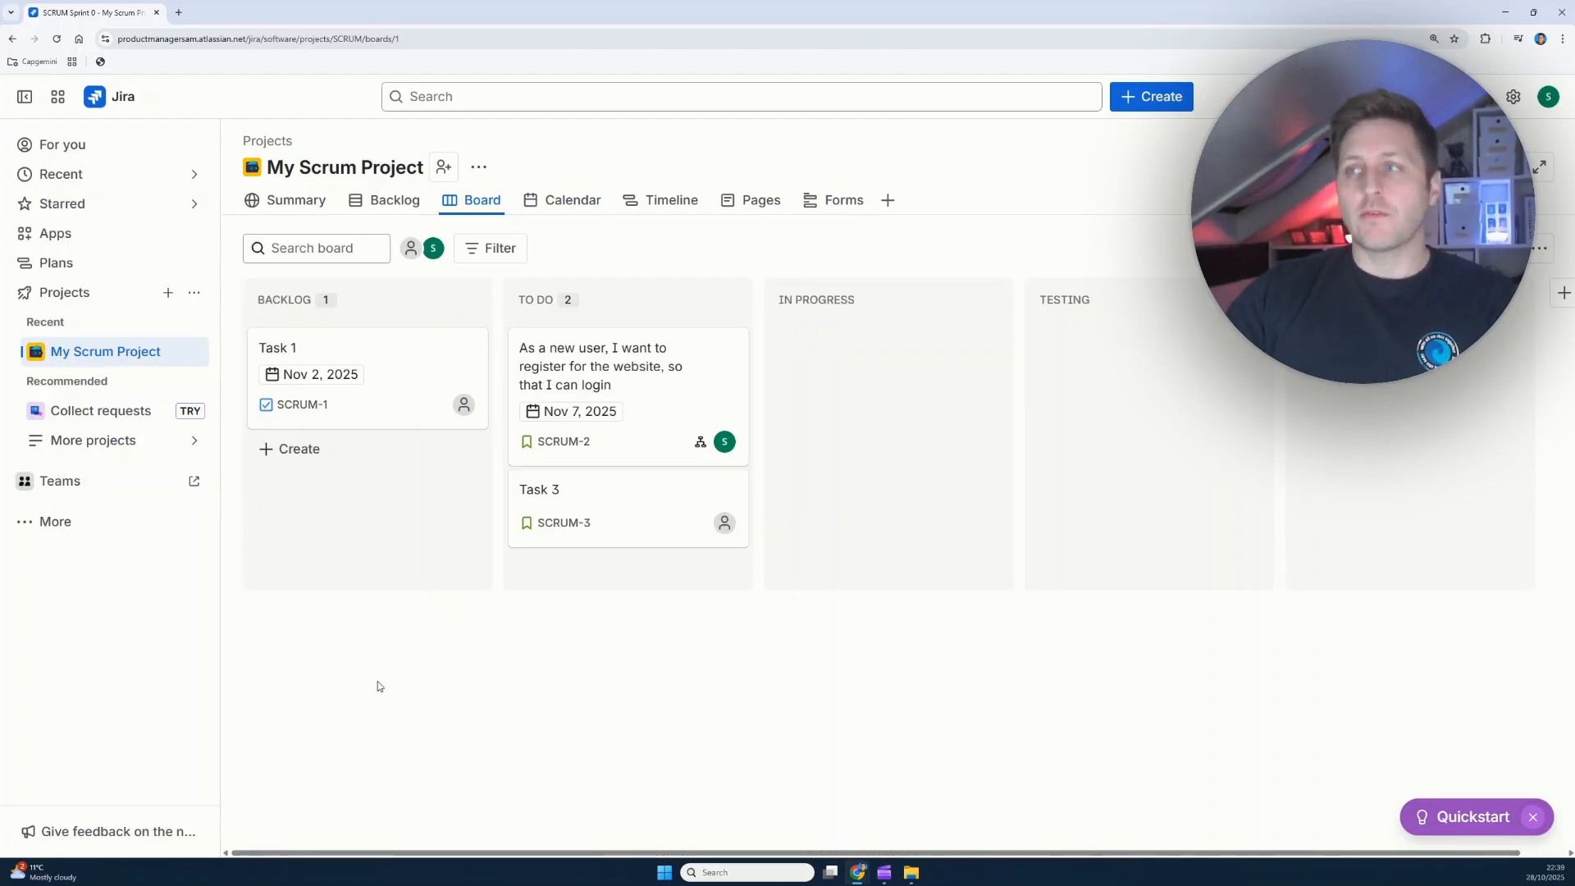
Step: Examine the project summary's status overview, priority breakdown, types of work and team workload
left_click(297, 202)
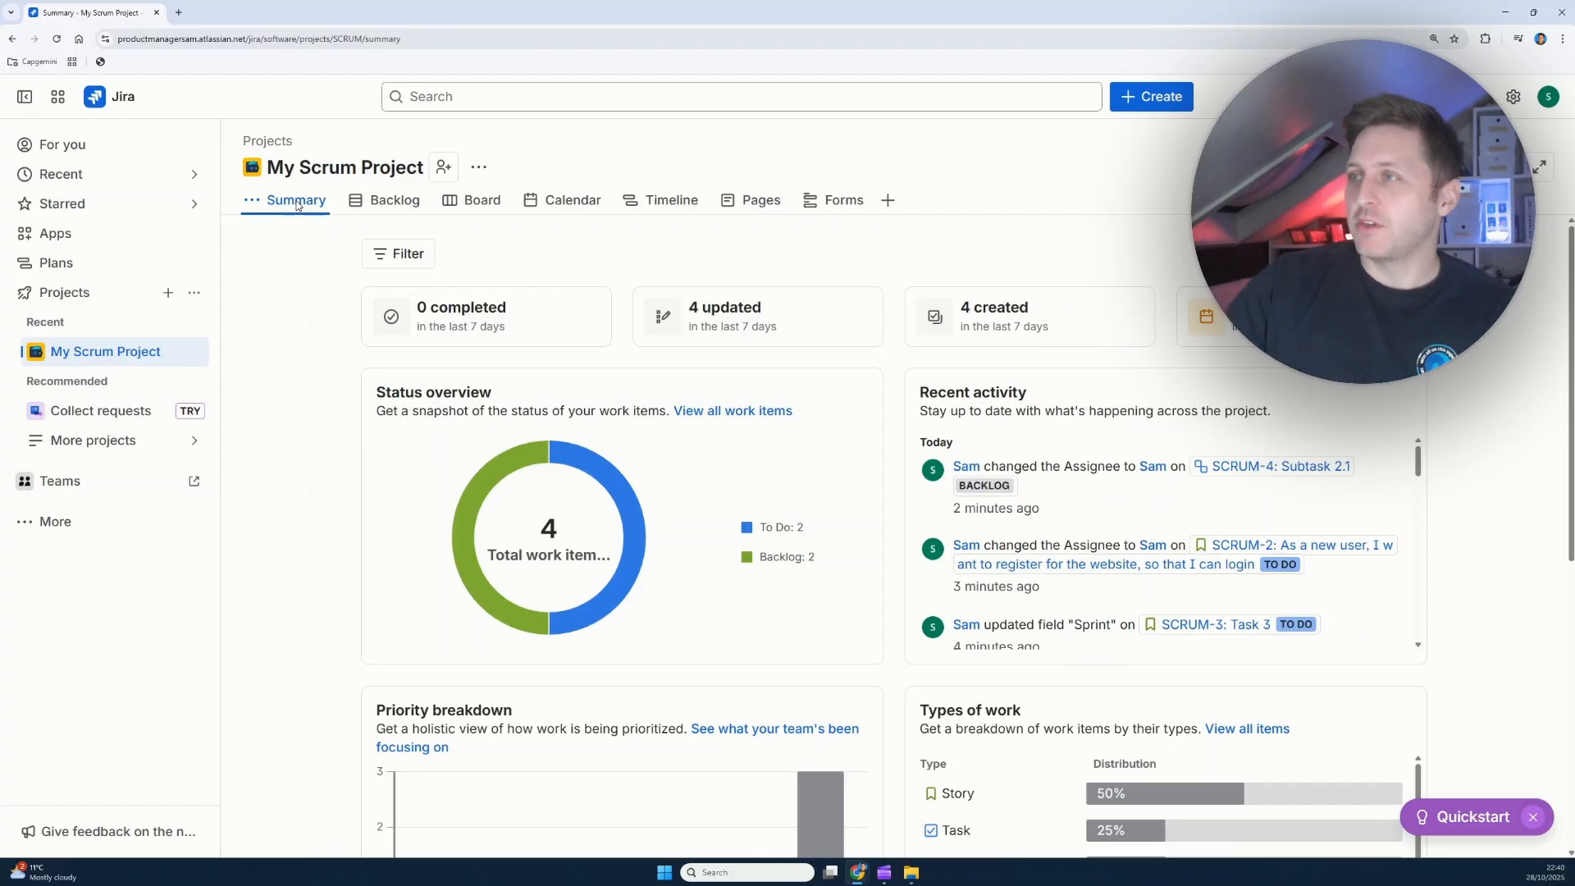
scroll(509, 606, "down", 5)
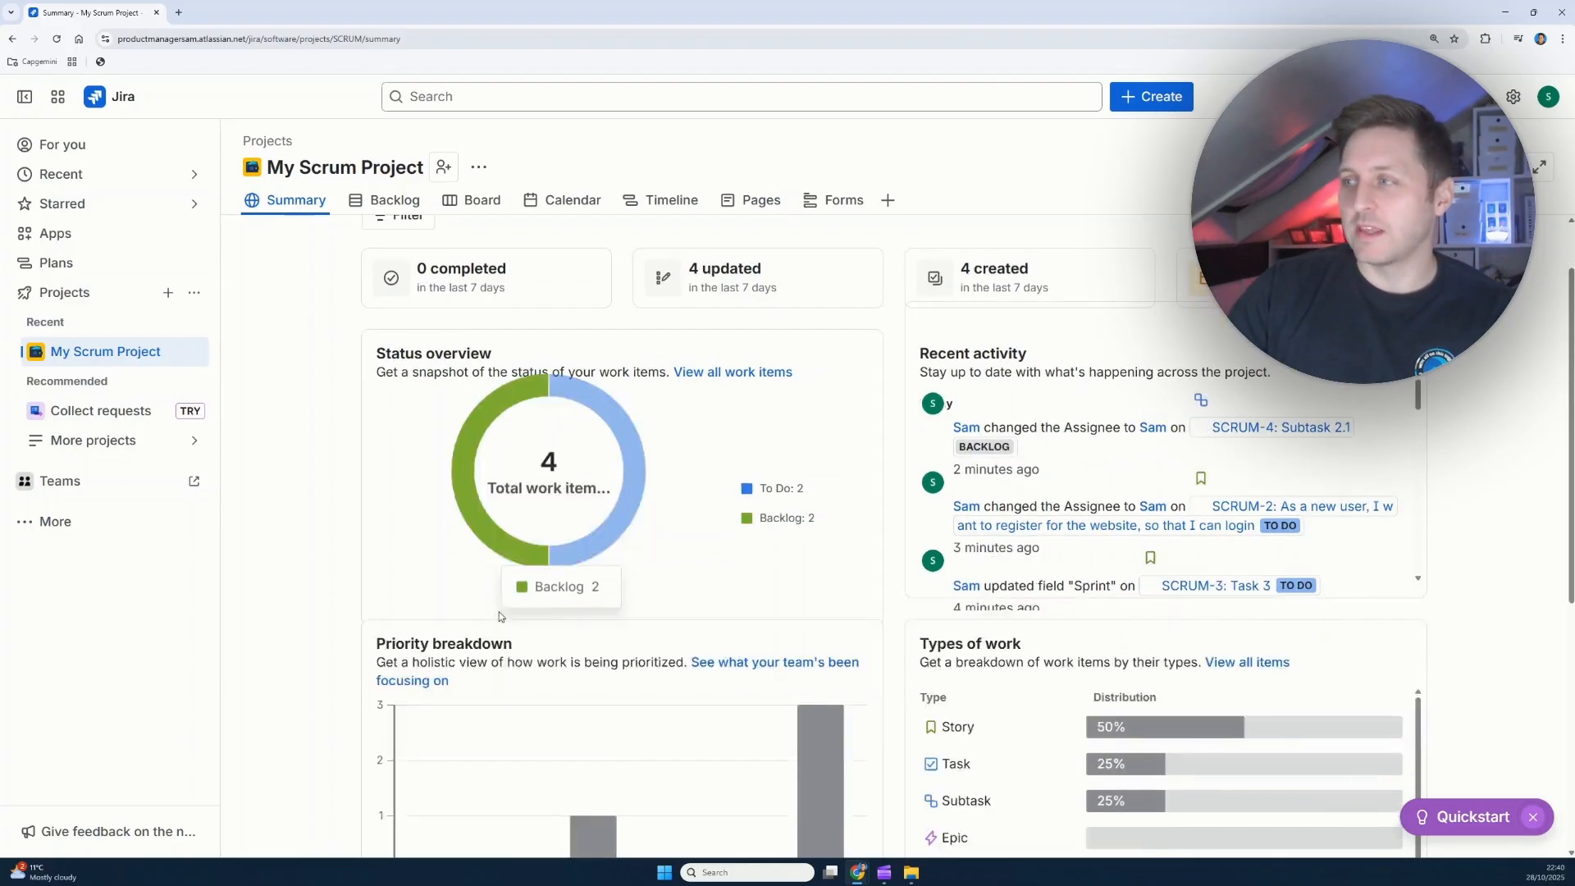
scroll(352, 574, "down", 2)
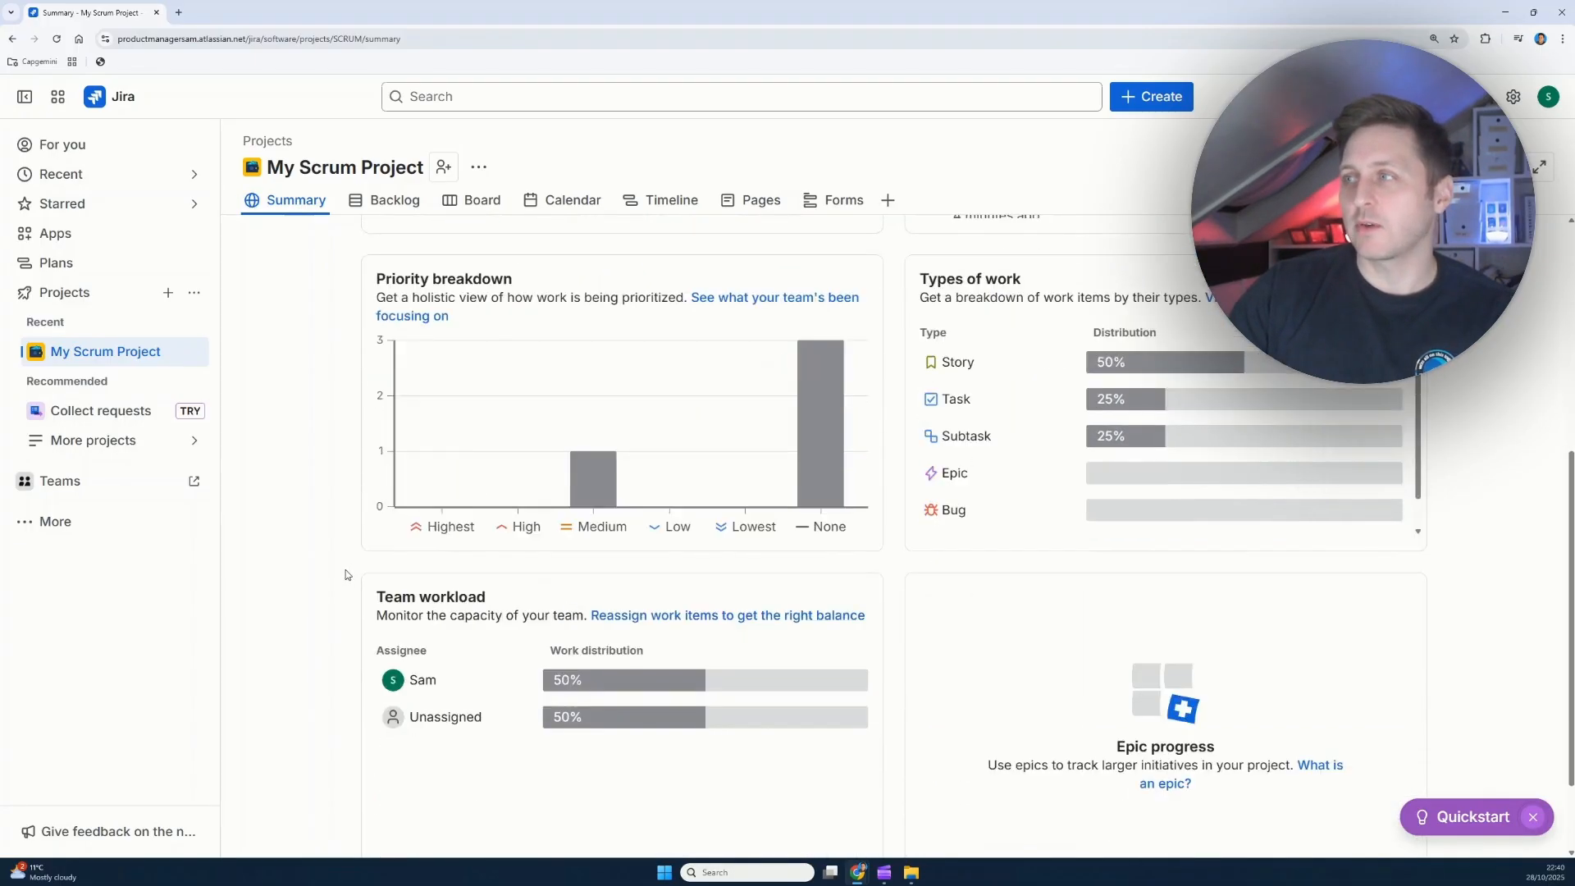
scroll(1148, 410, "up", 1)
mouse_move(1165, 385)
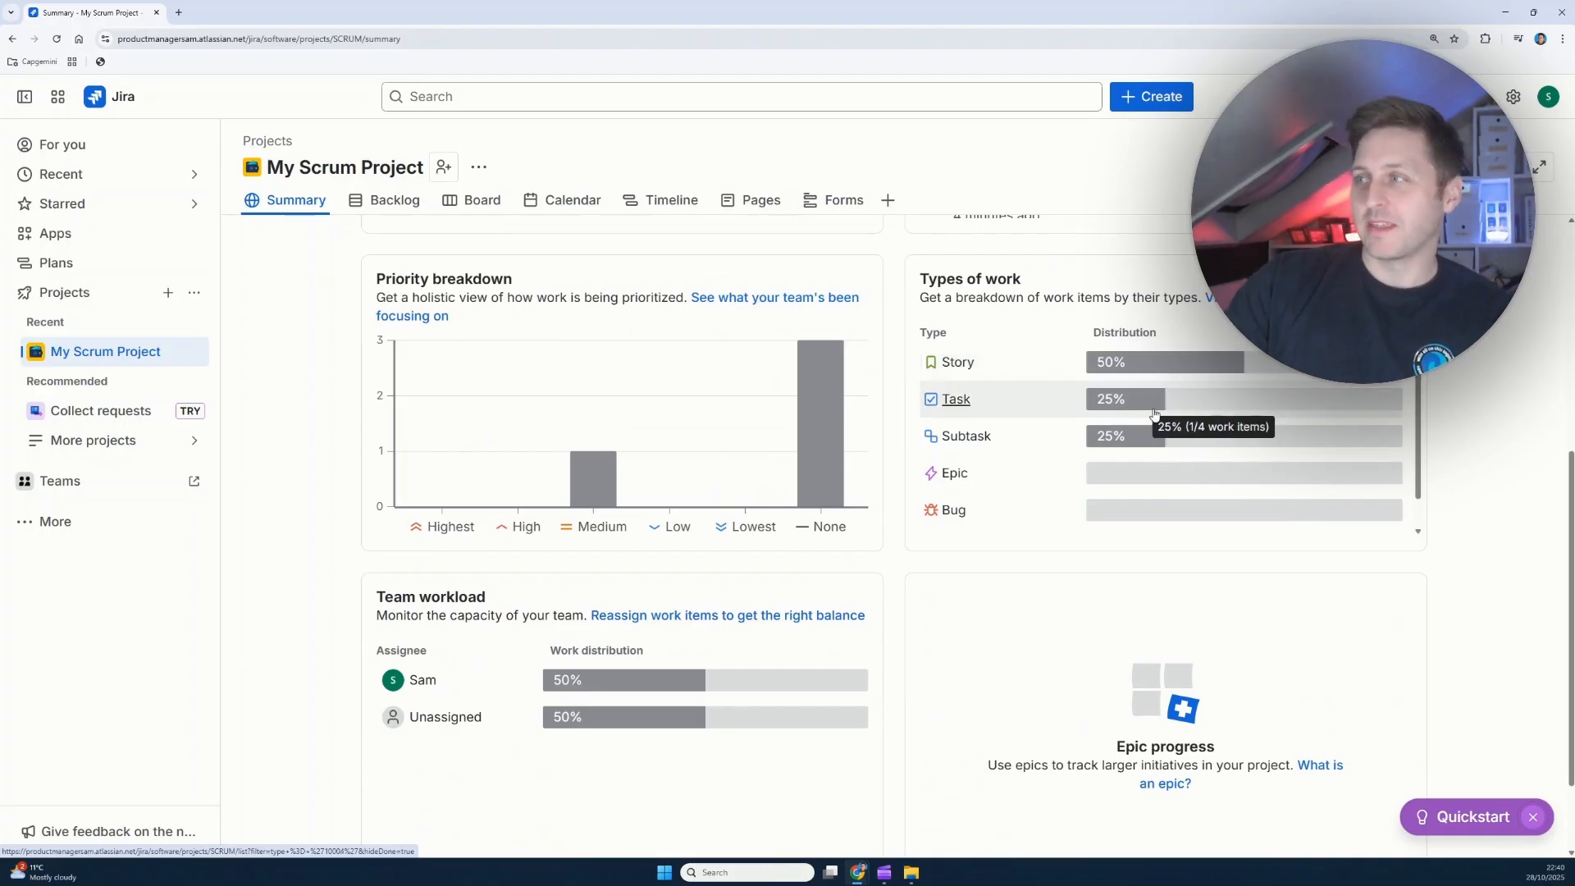
mouse_move(1147, 435)
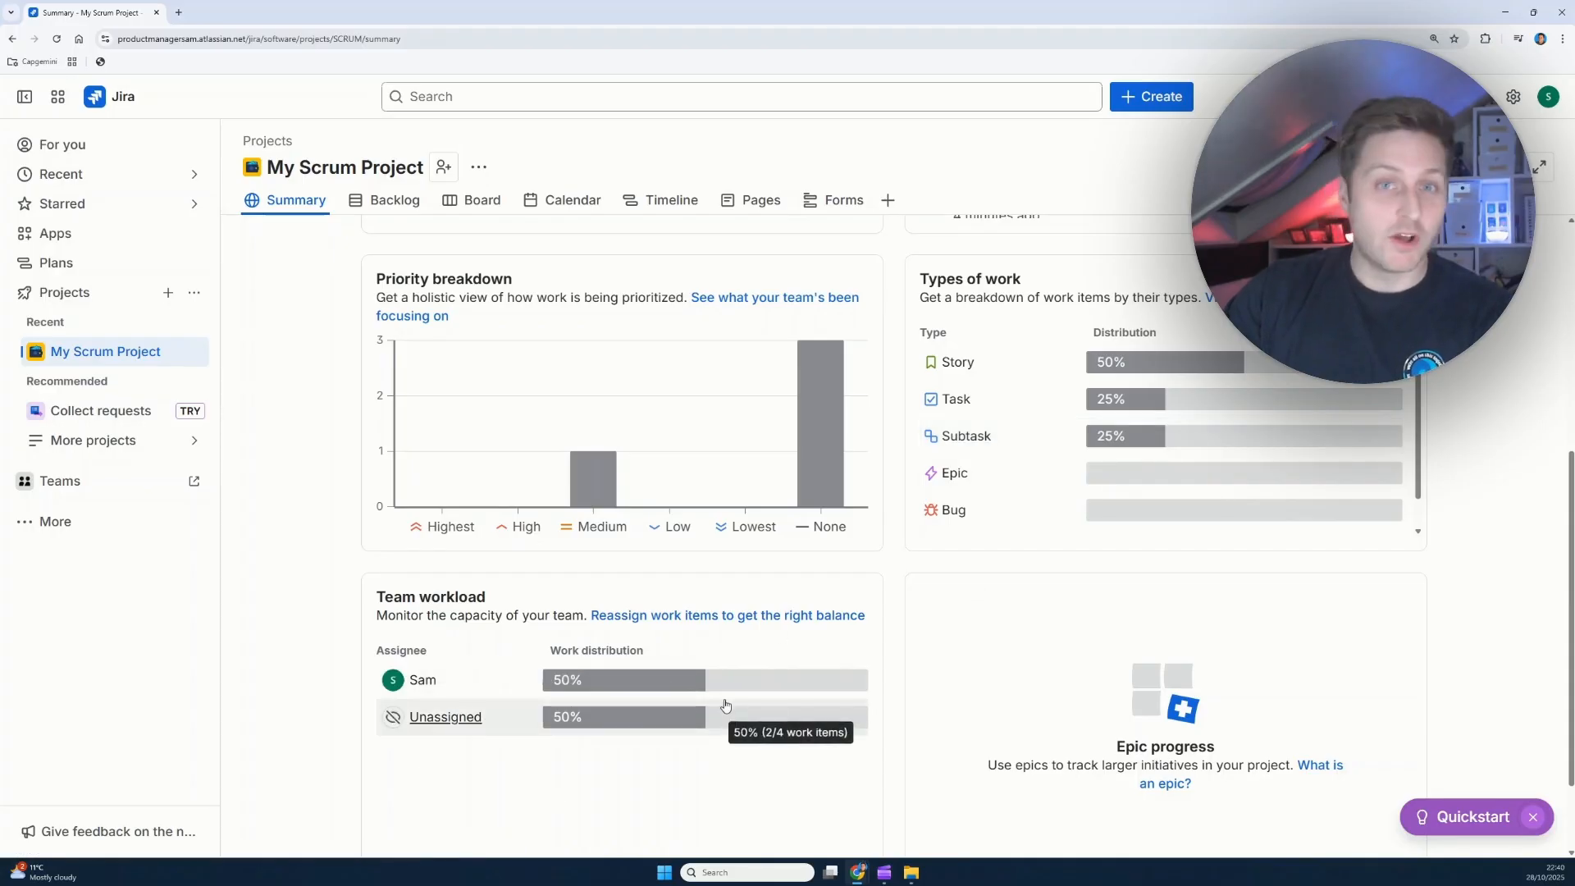
mouse_move(711, 679)
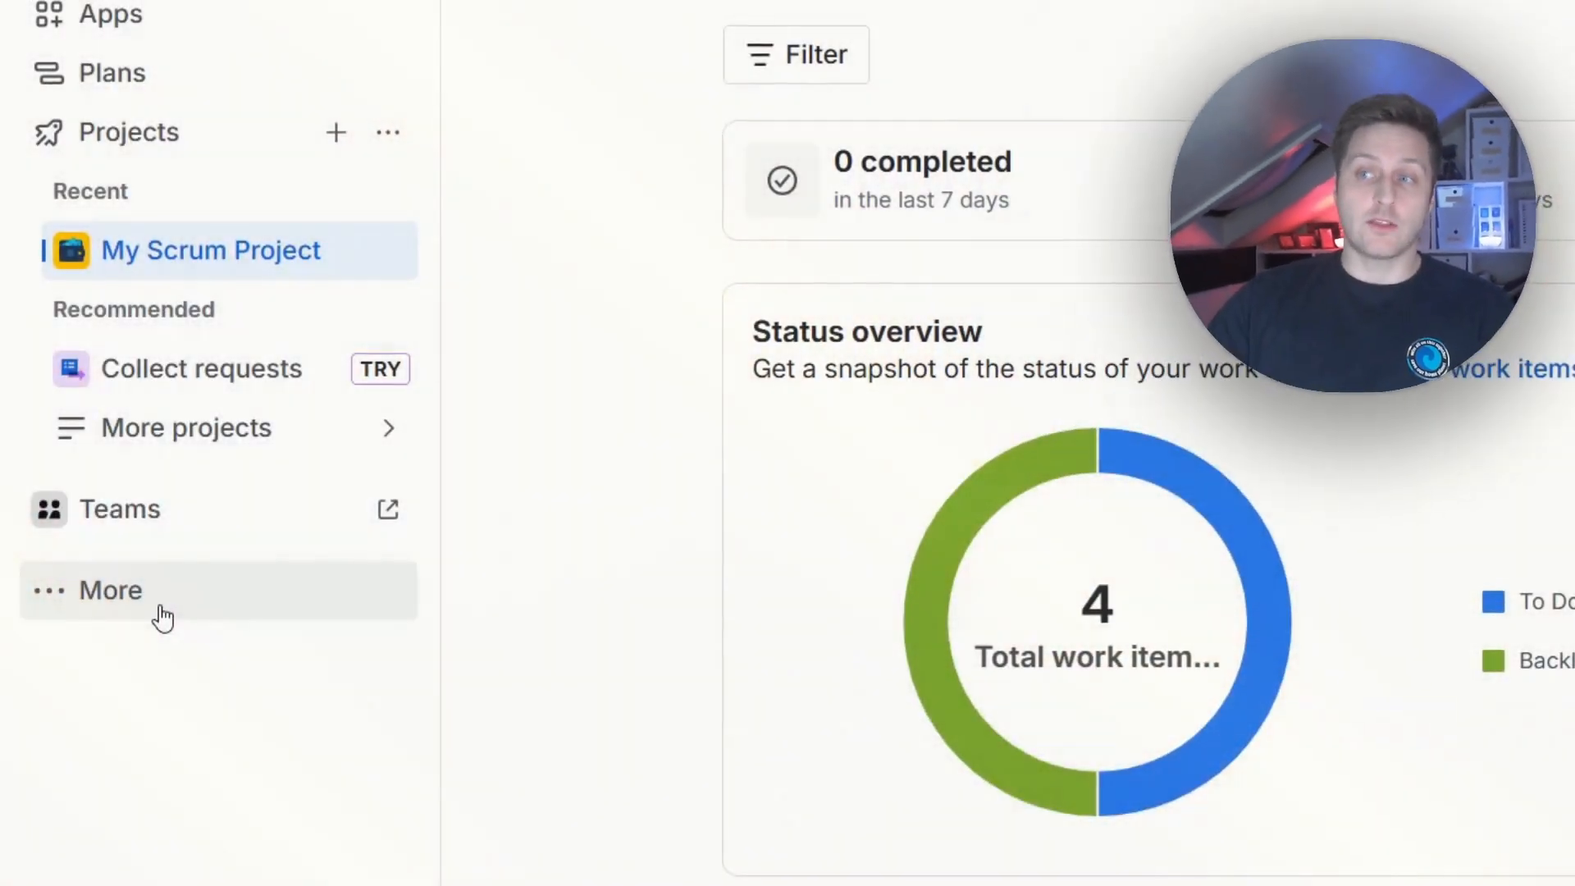
Step: Open the Default dashboard from the list of all dashboards to view its gadgets
left_click(161, 617)
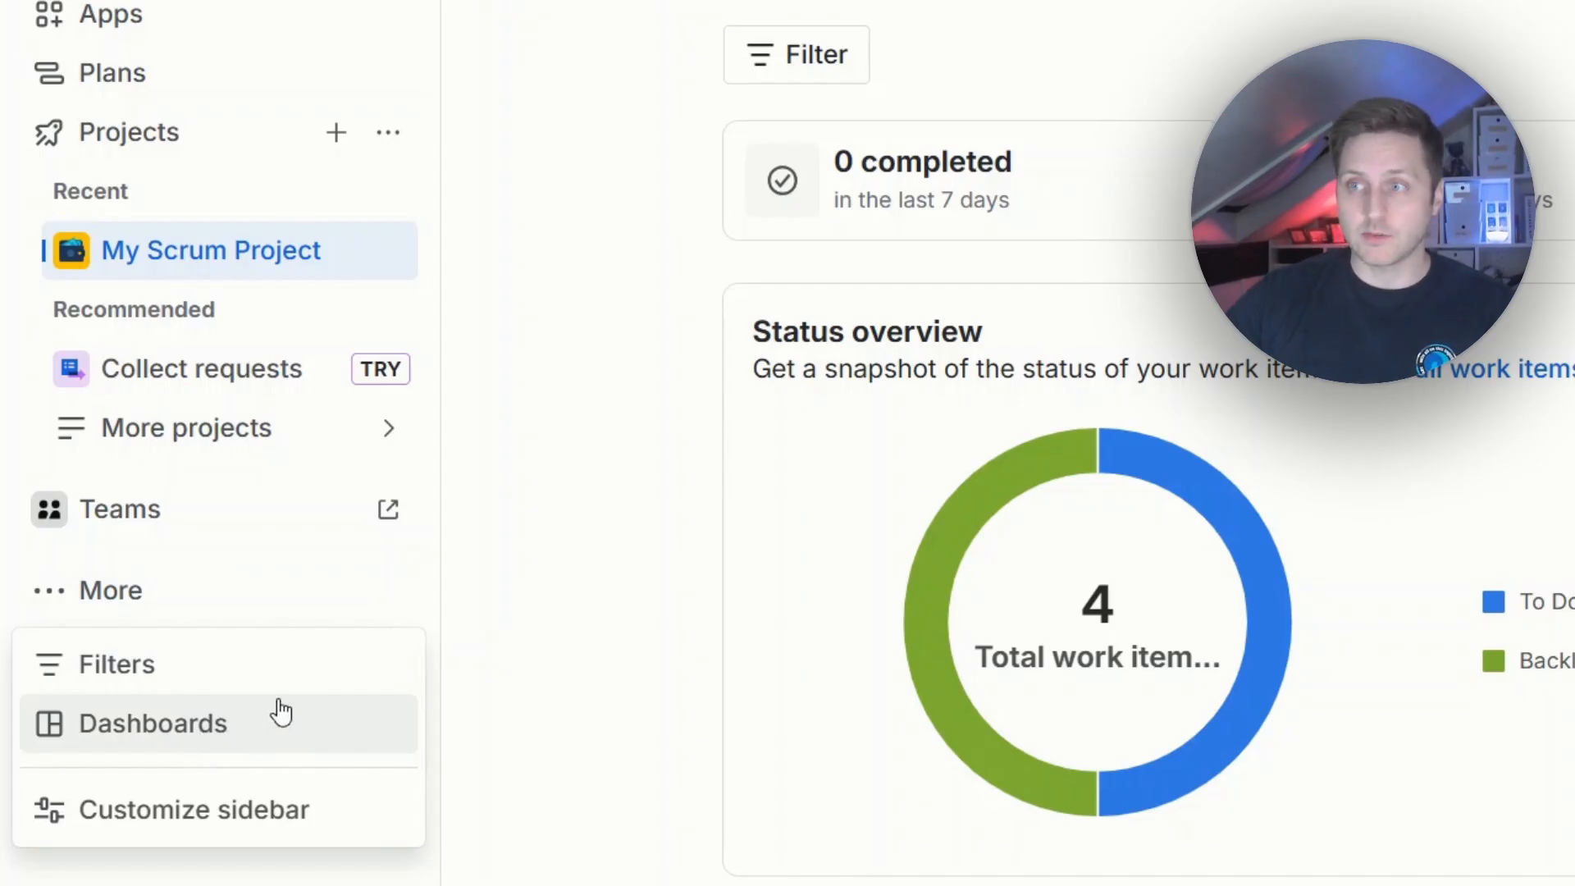
left_click(300, 737)
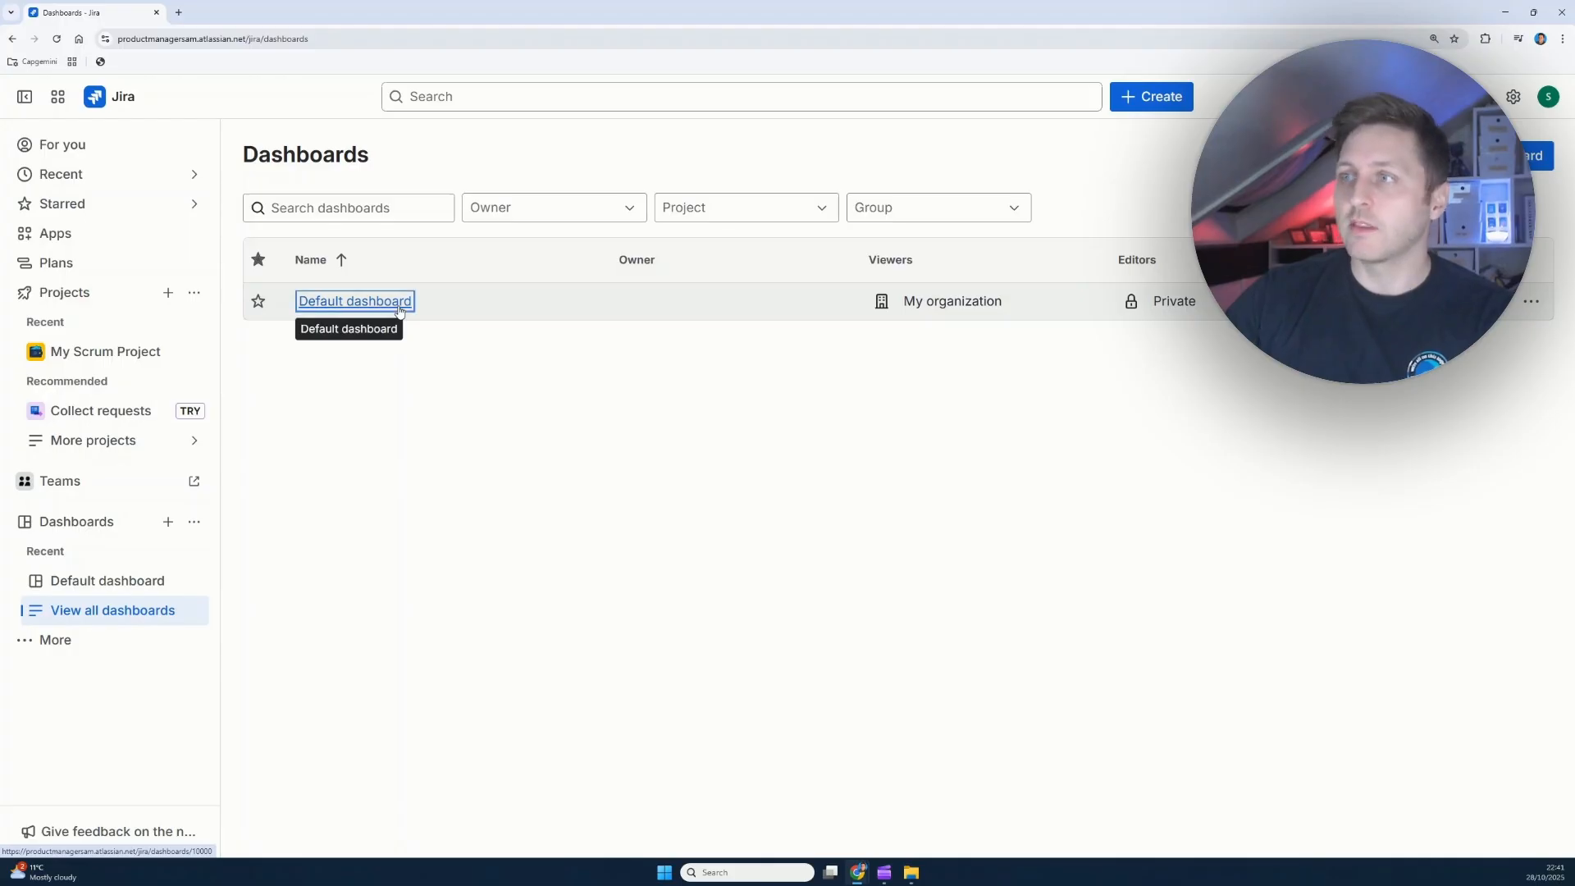
left_click(399, 311)
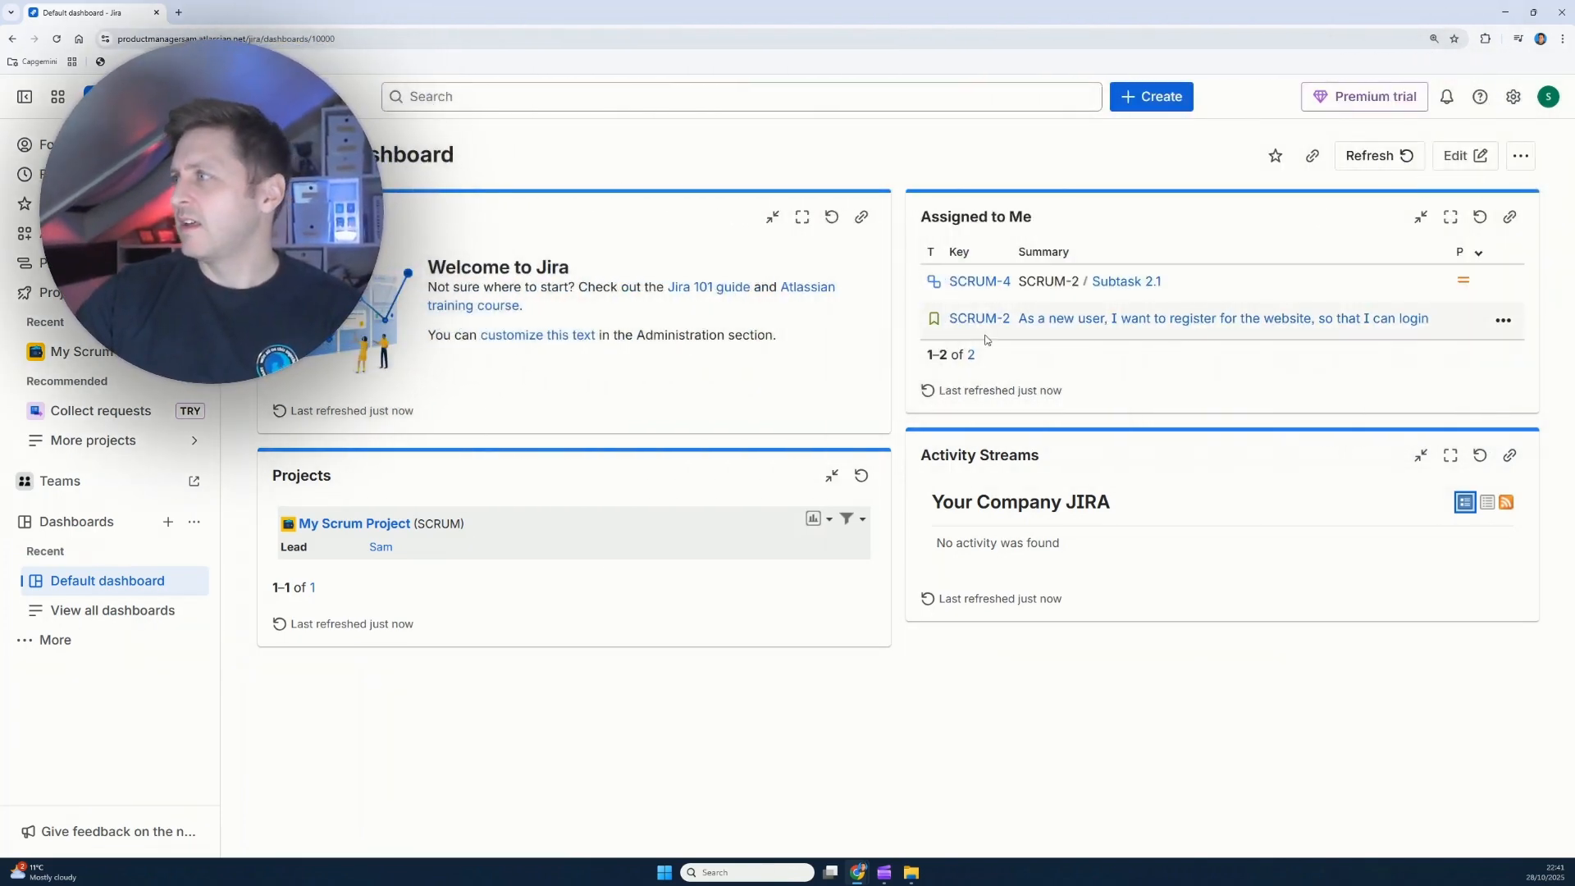
Step: Add the Days Remaining in Sprint Gadget to the Default dashboard for the SCRUM board, using Next Sprint Due (auto) and 15-minute updates, and finish editing
left_click(1520, 156)
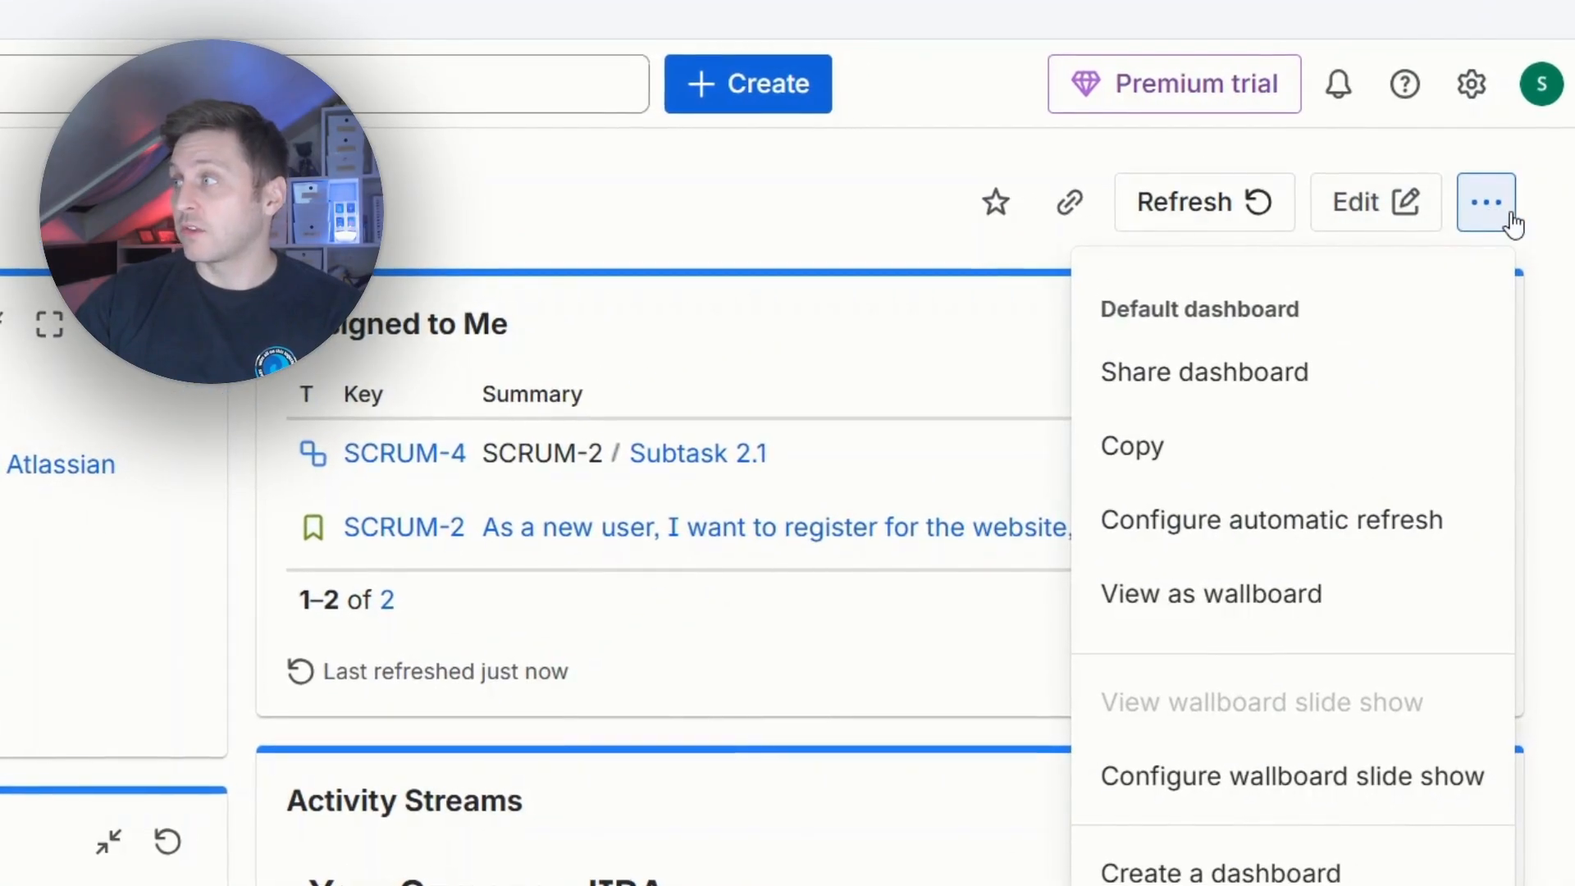
left_click(1405, 209)
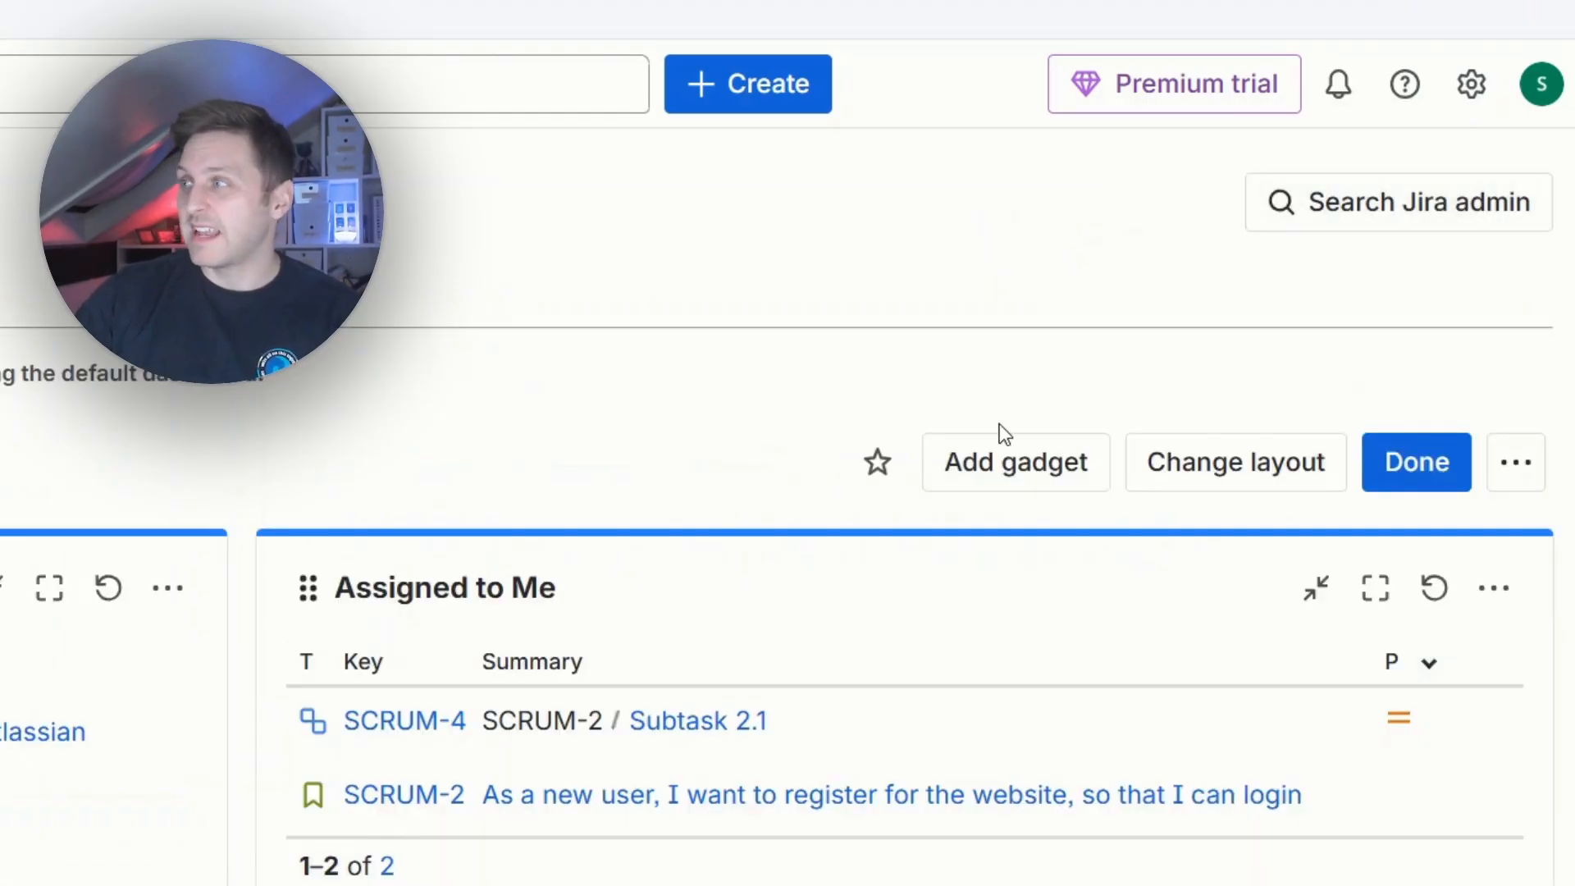
left_click(999, 482)
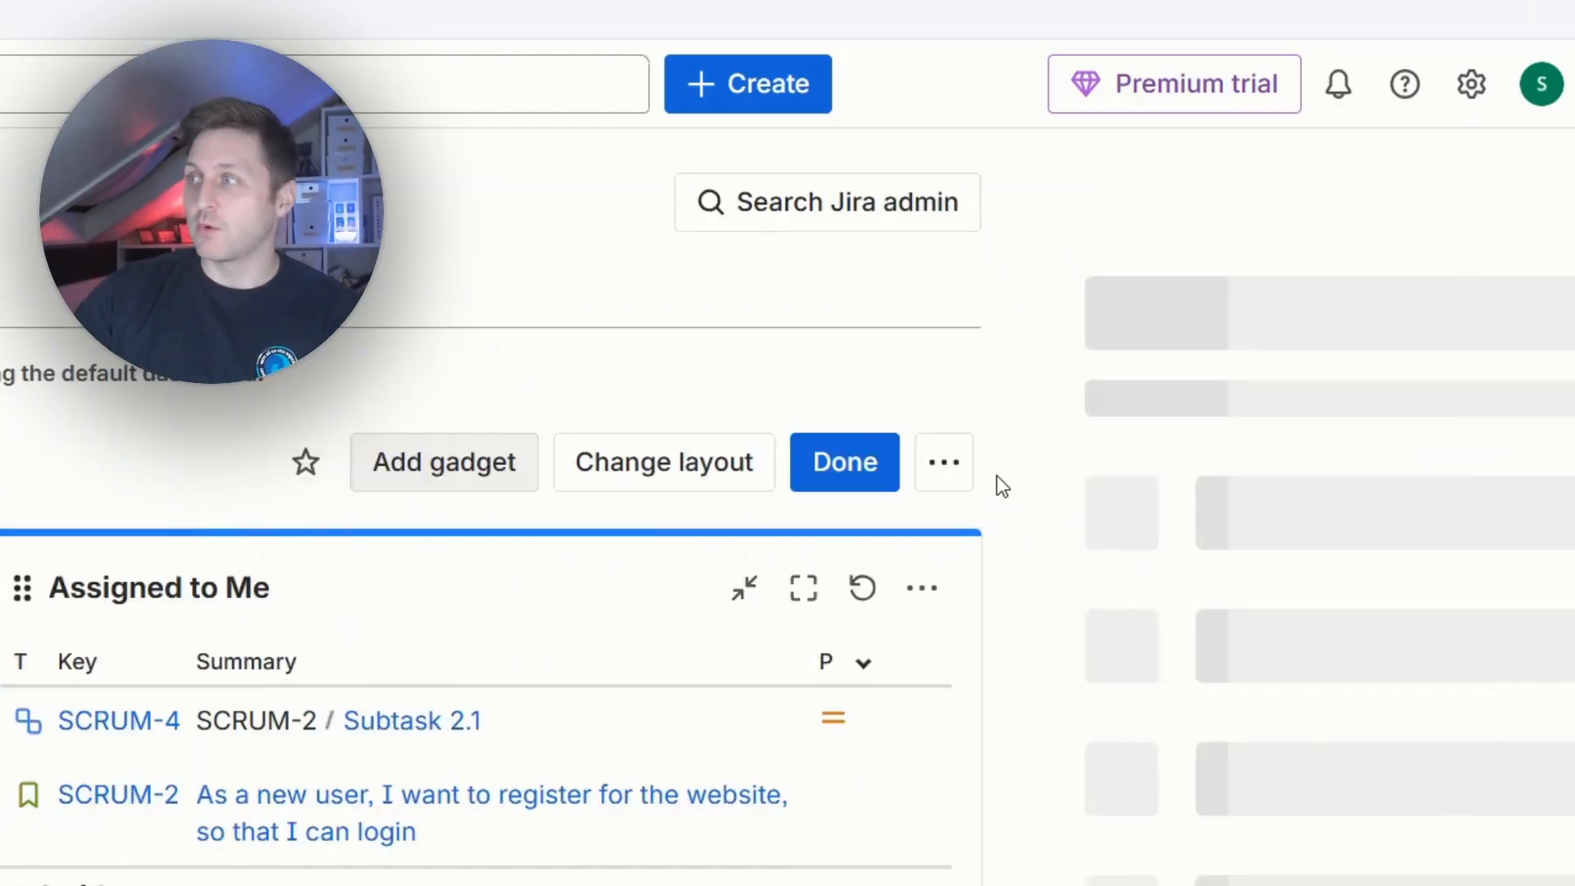
scroll(1255, 744, "down", 10)
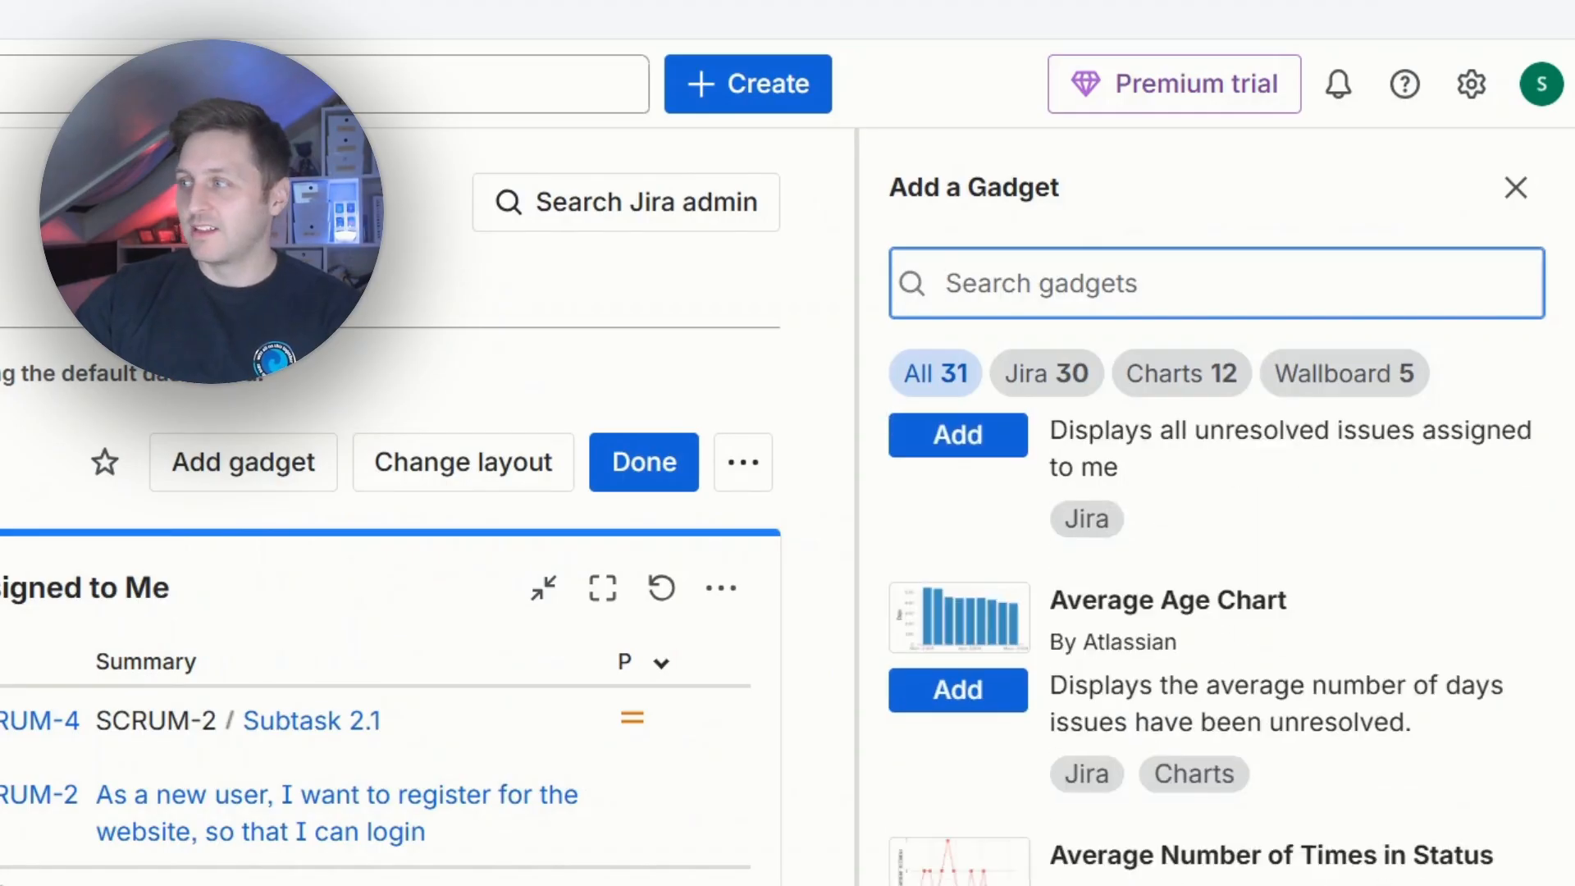
scroll(1216, 644, "down", 5)
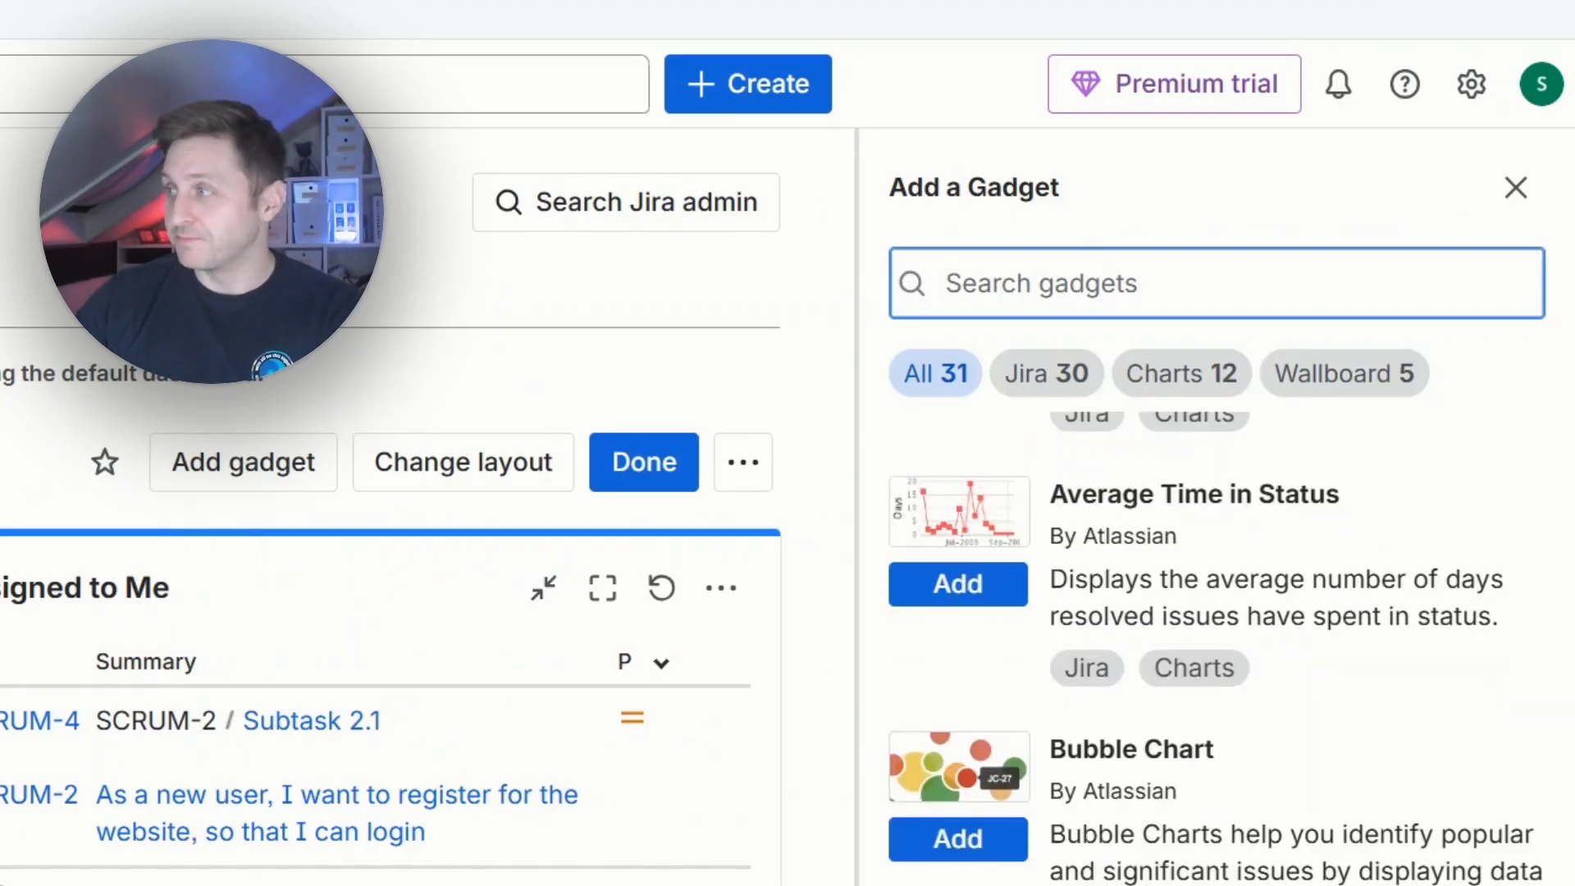
scroll(1200, 669, "down", 5)
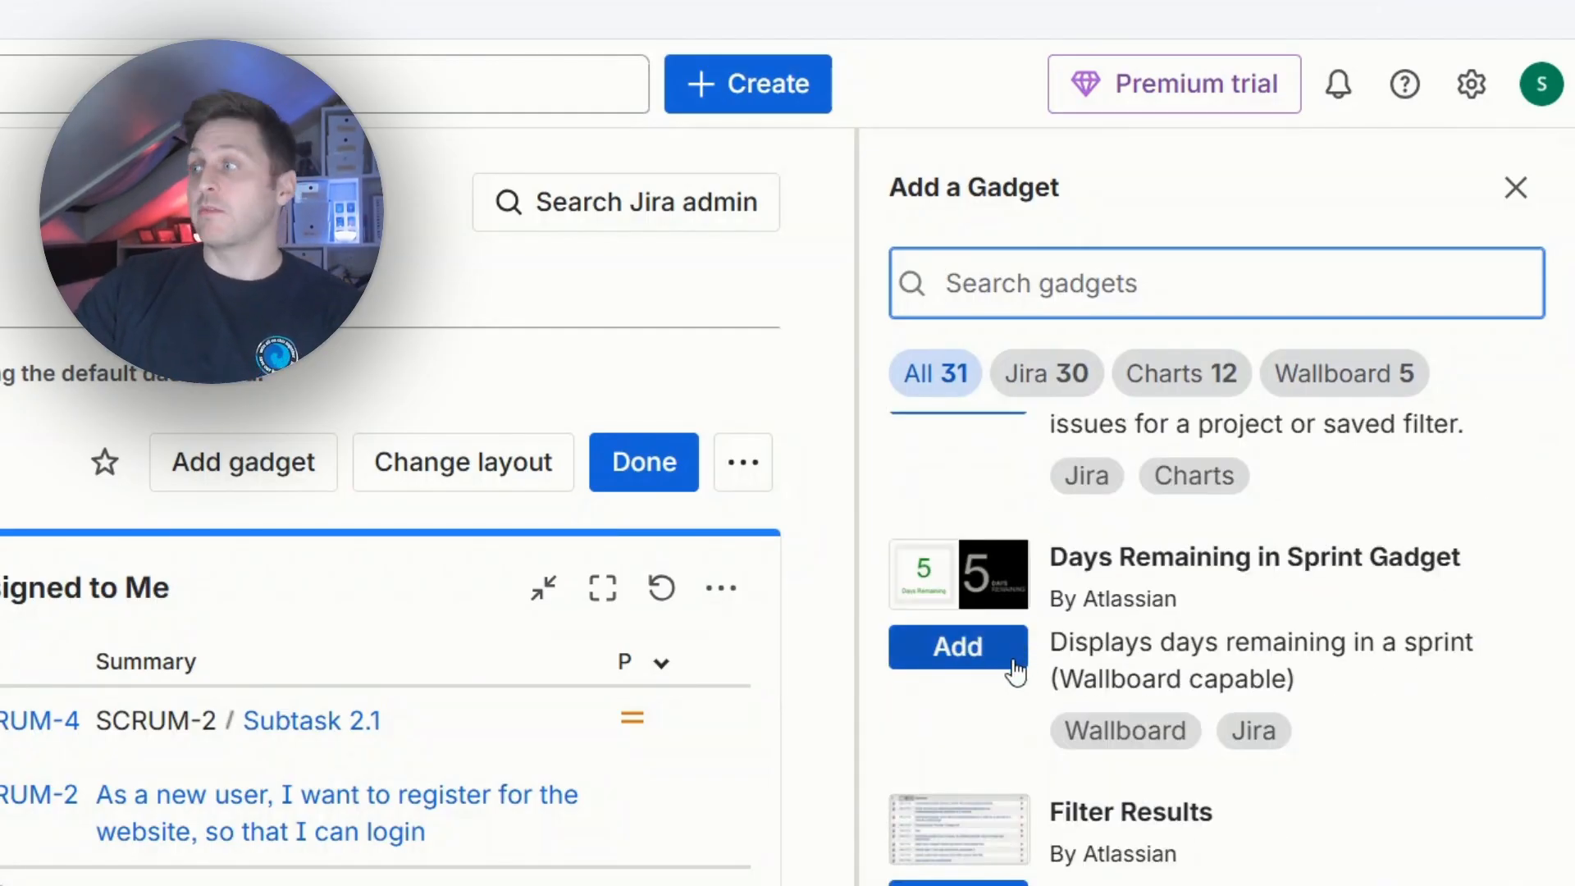
left_click(1013, 666)
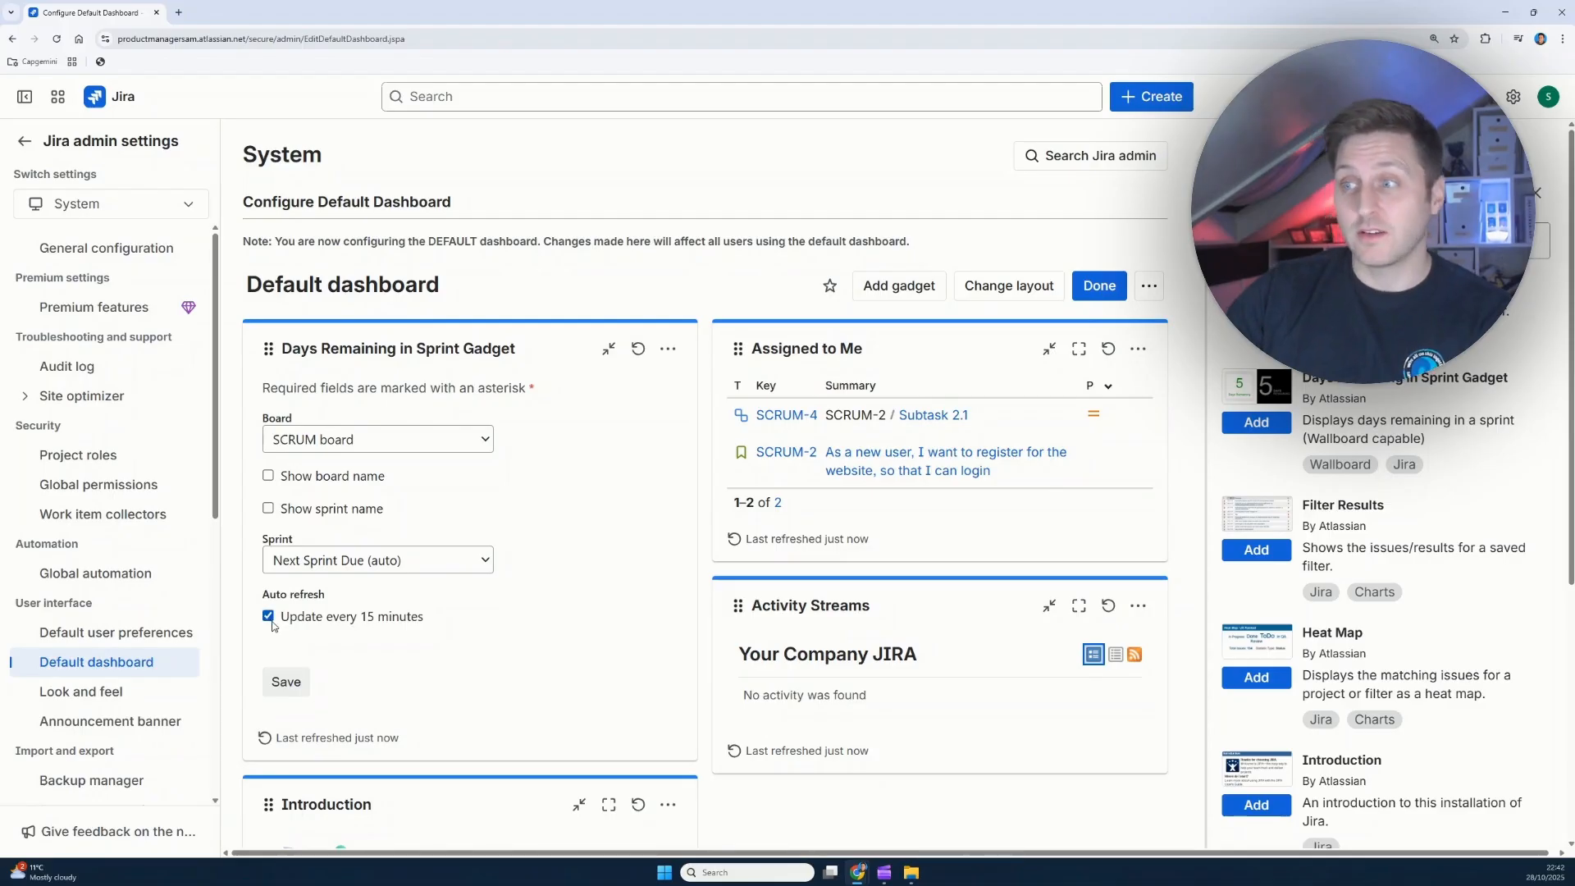
left_click(298, 691)
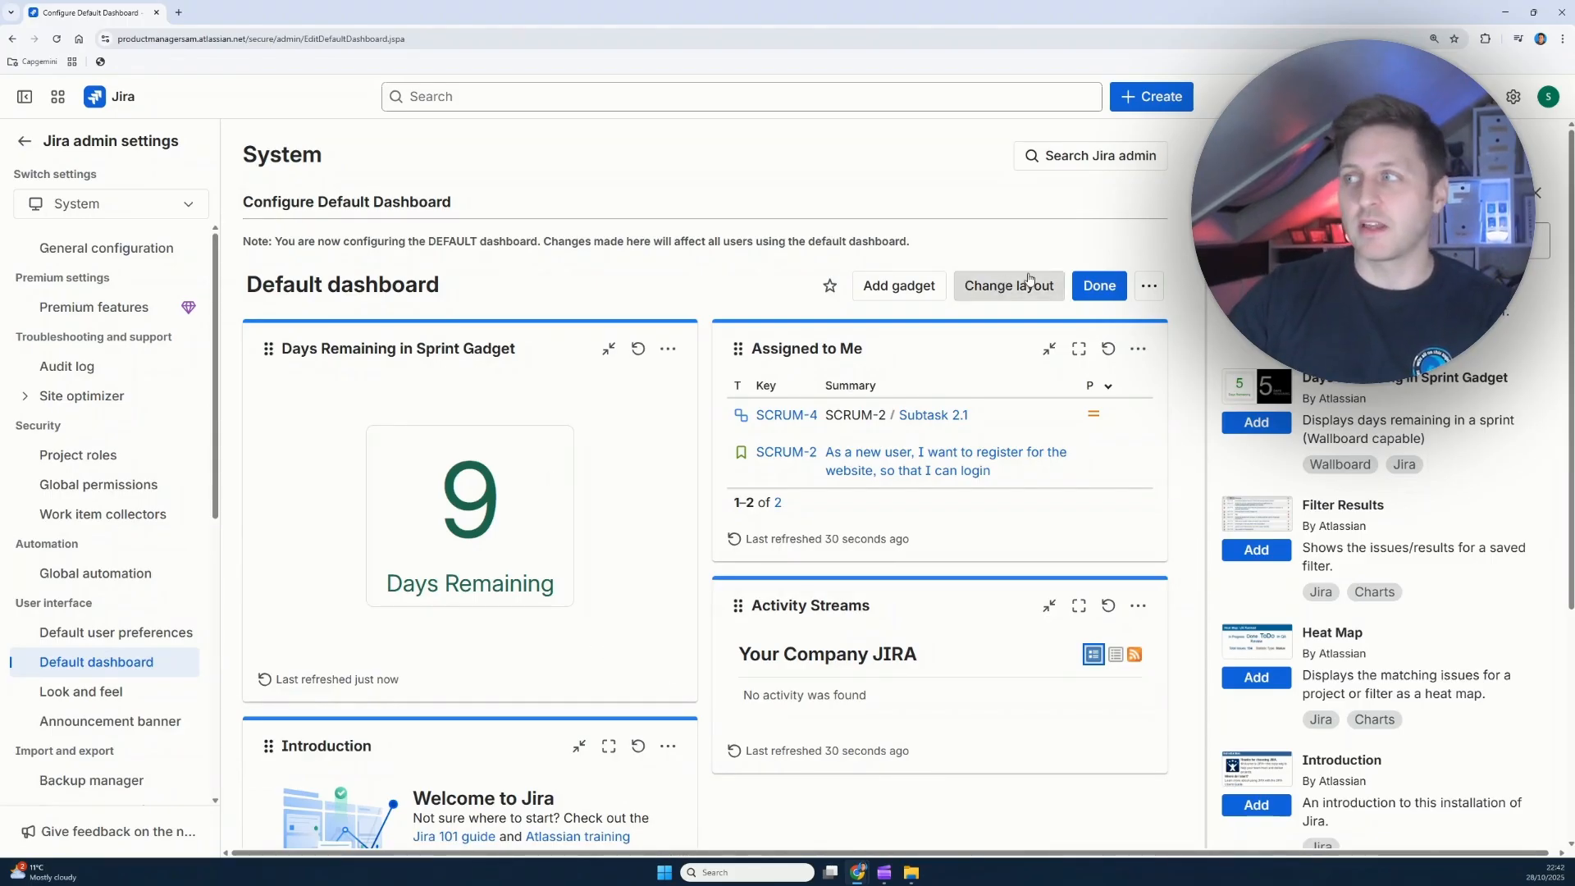
left_click(1098, 277)
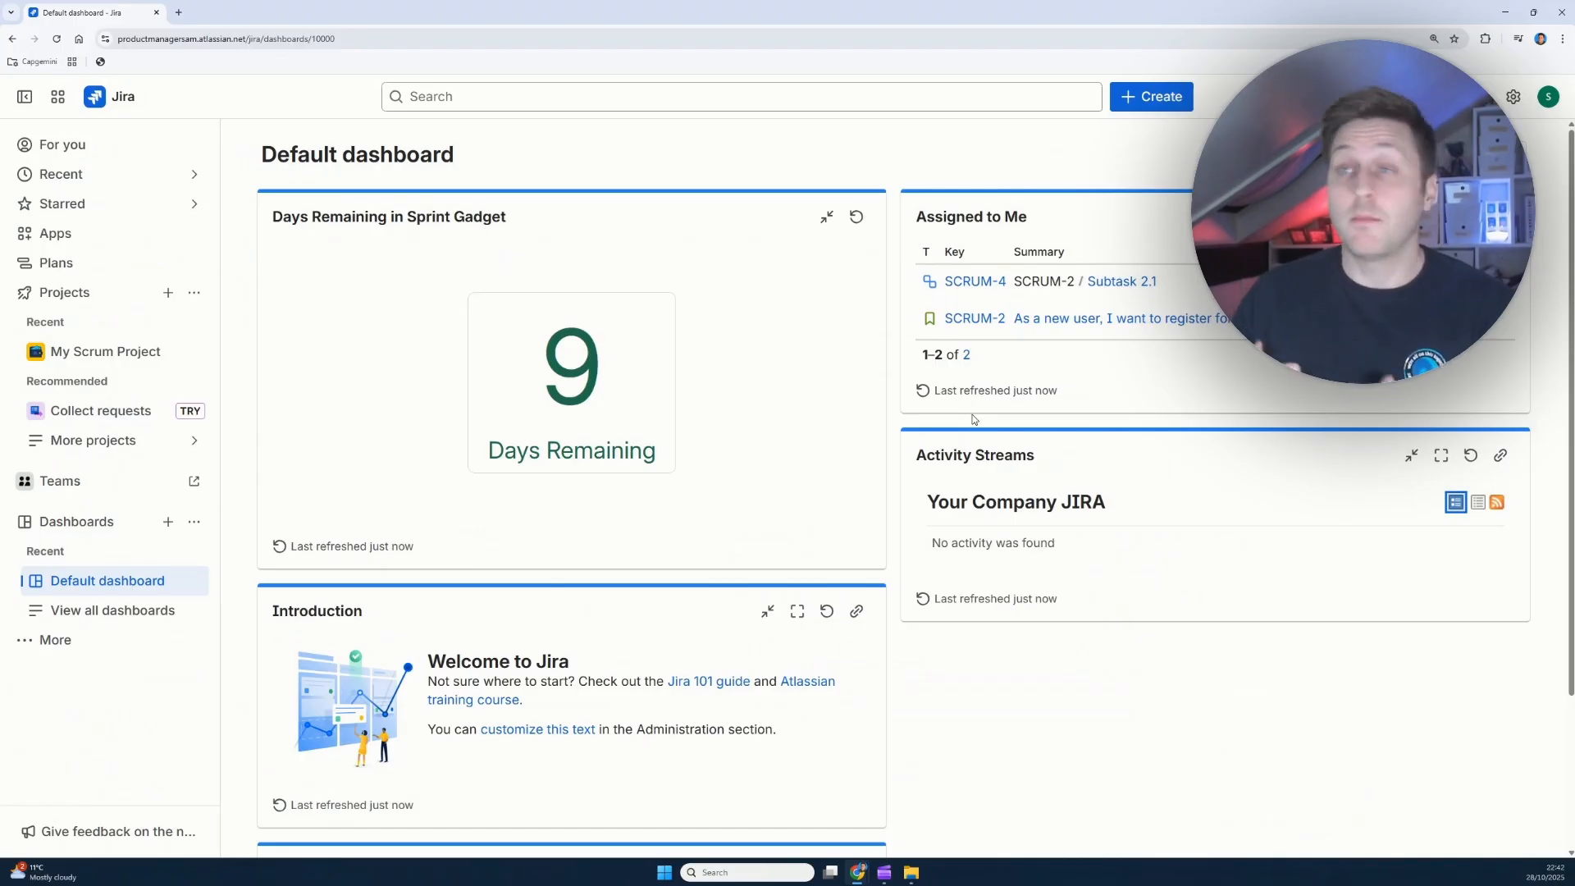
Step: Open My Scrum Project, review the sprint work items in its backlog, and return to the board
left_click(111, 349)
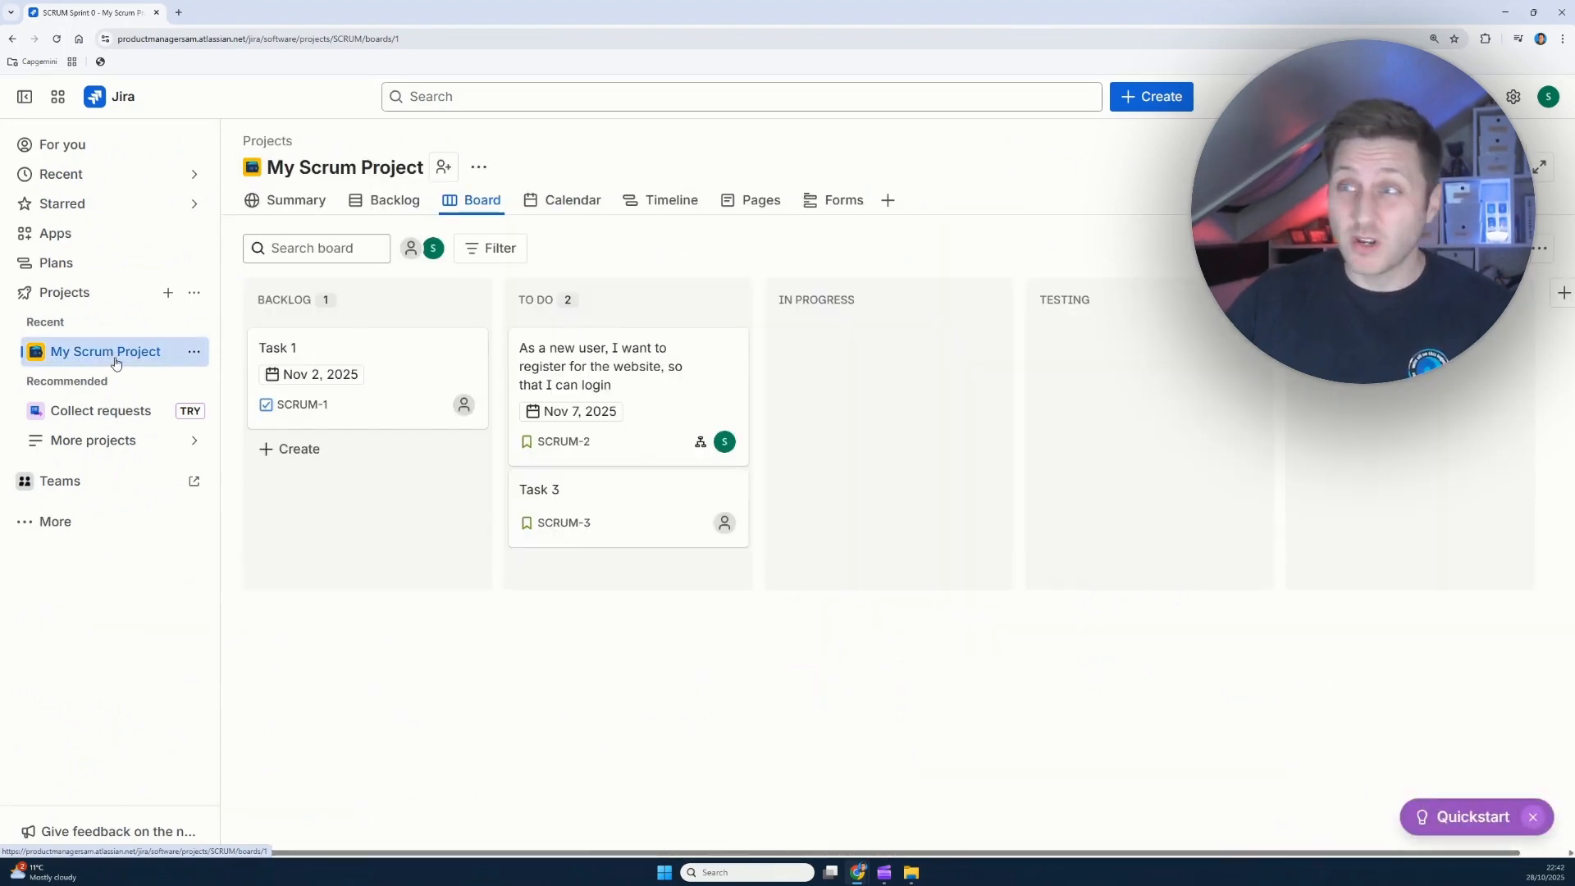
left_click(396, 197)
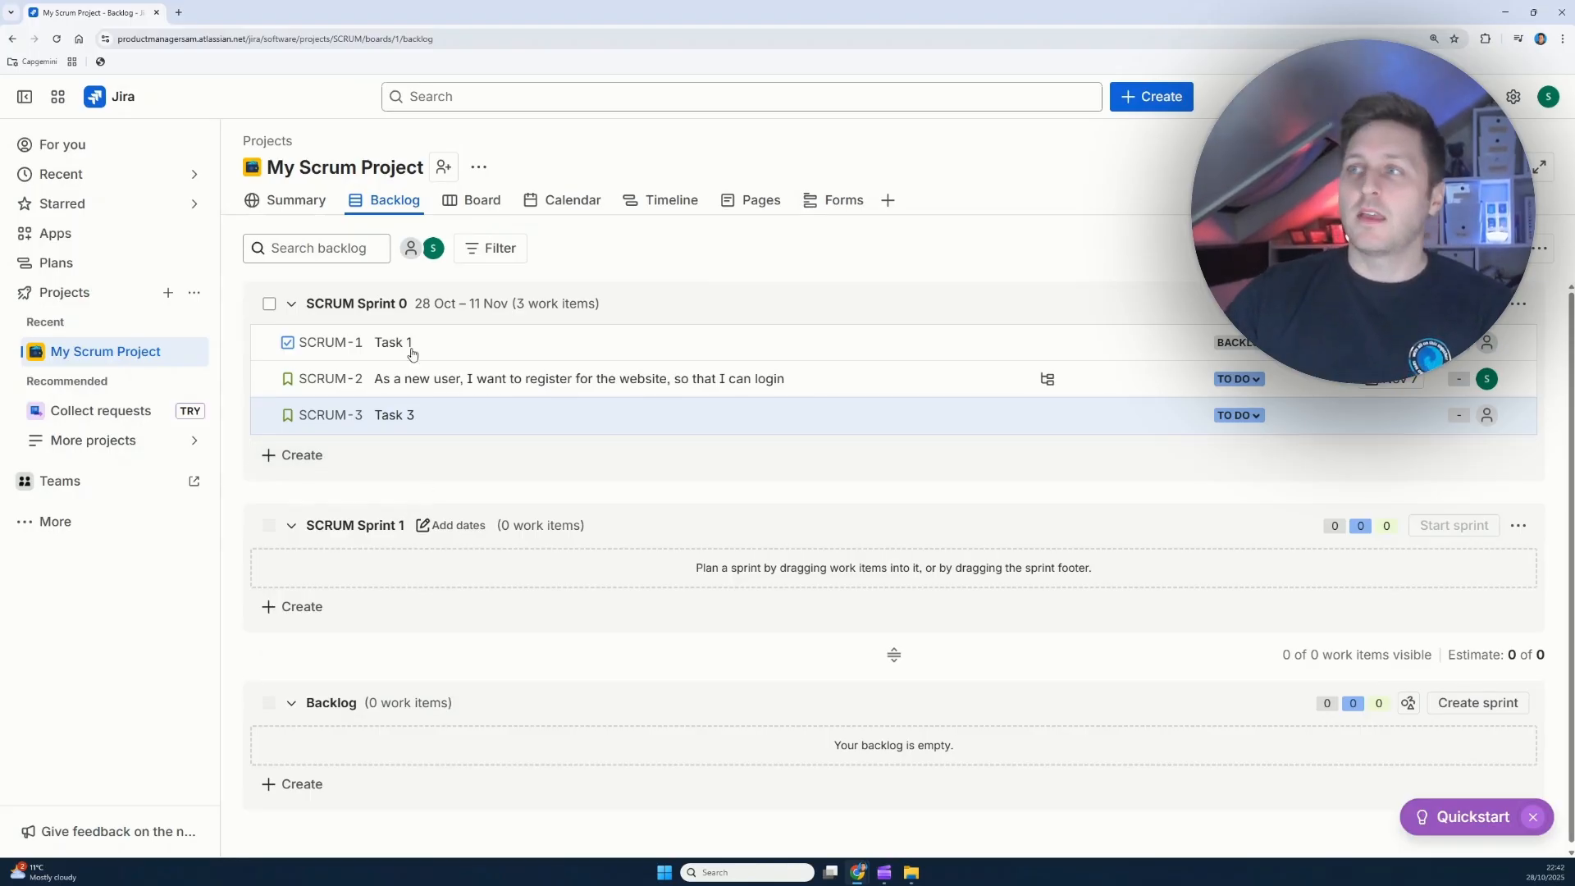
left_click(487, 199)
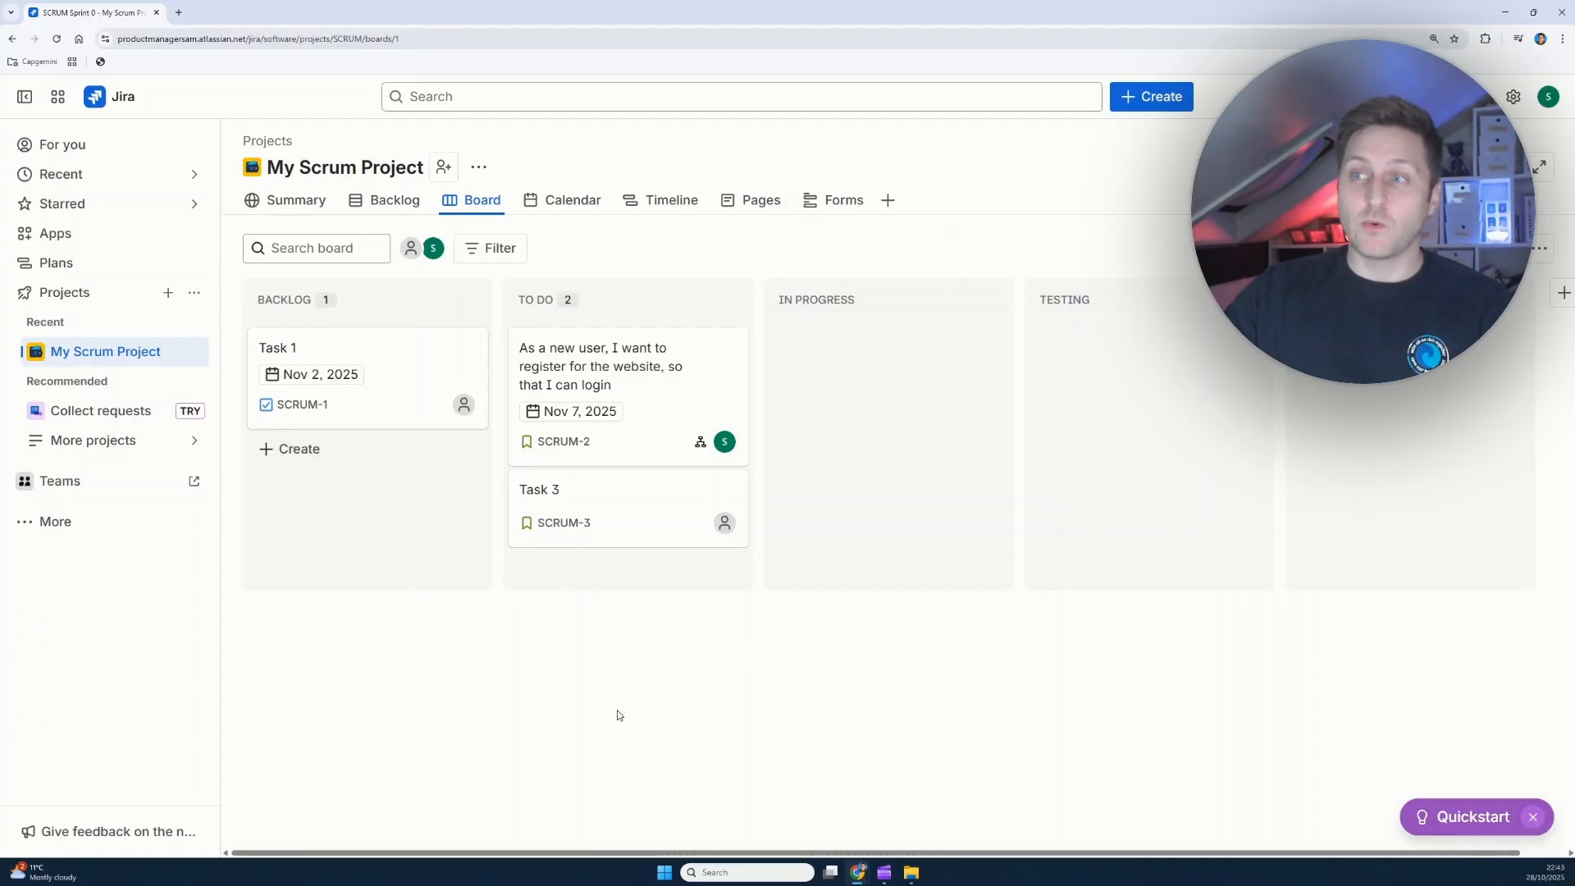
Step: Reopen the Default dashboard from the list of all dashboards to view its updated gadgets
left_click(82, 519)
left_click(123, 584)
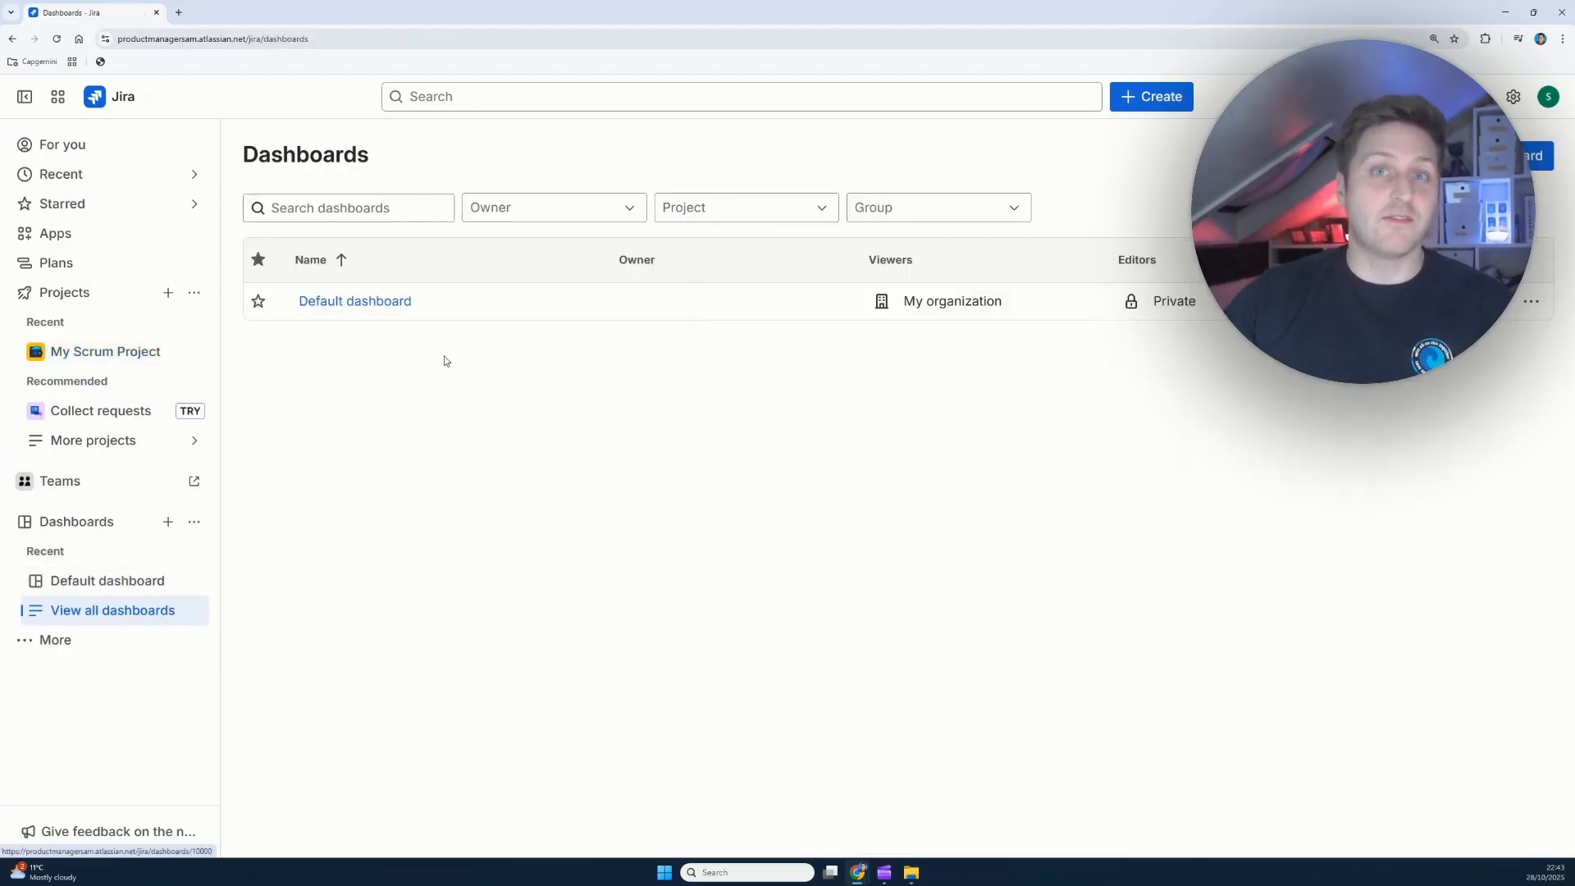
left_click(347, 305)
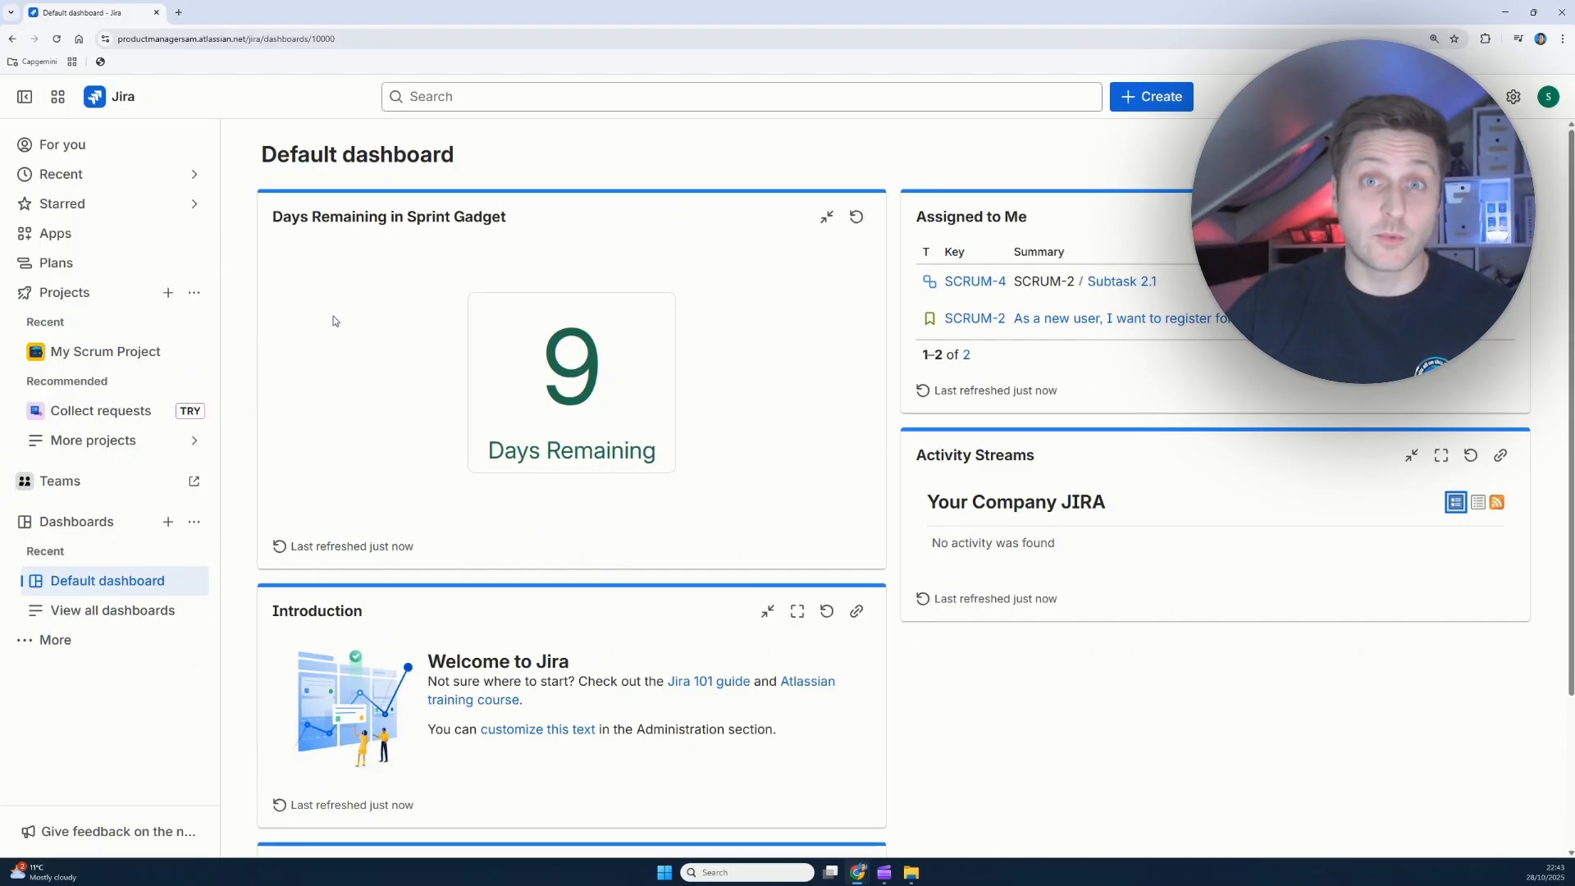